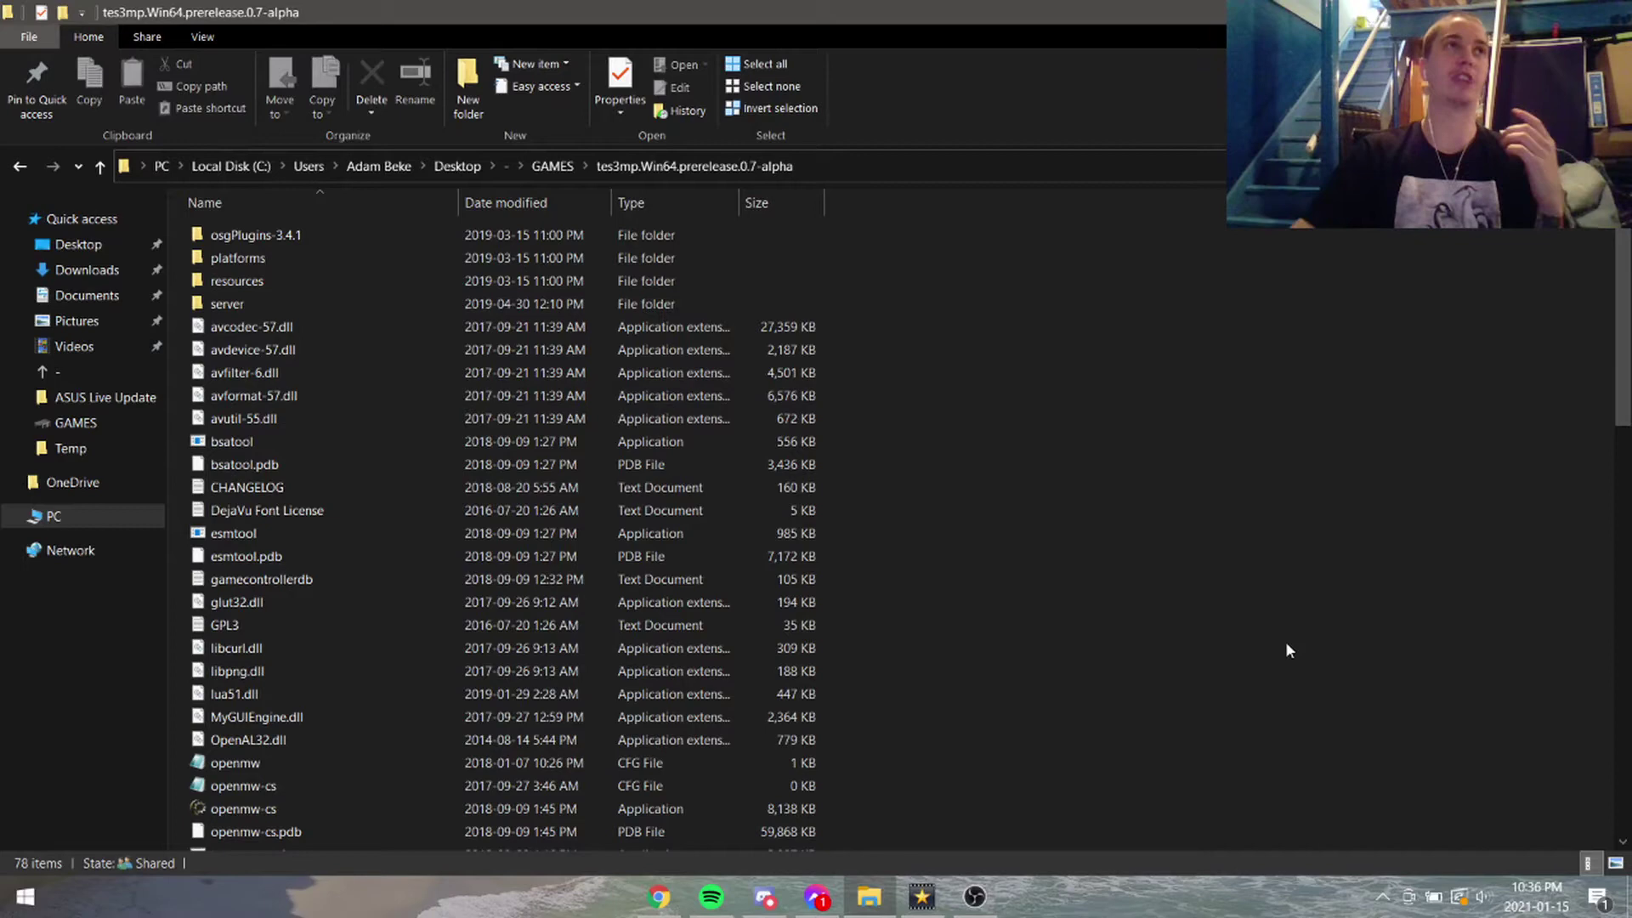
Scroll the game folder list down to the tes3mp-server-default and tes3mp-client-default files
{"action": "scroll", "coordinate": [1272, 619], "scroll_direction": "down", "scroll_amount": 17}
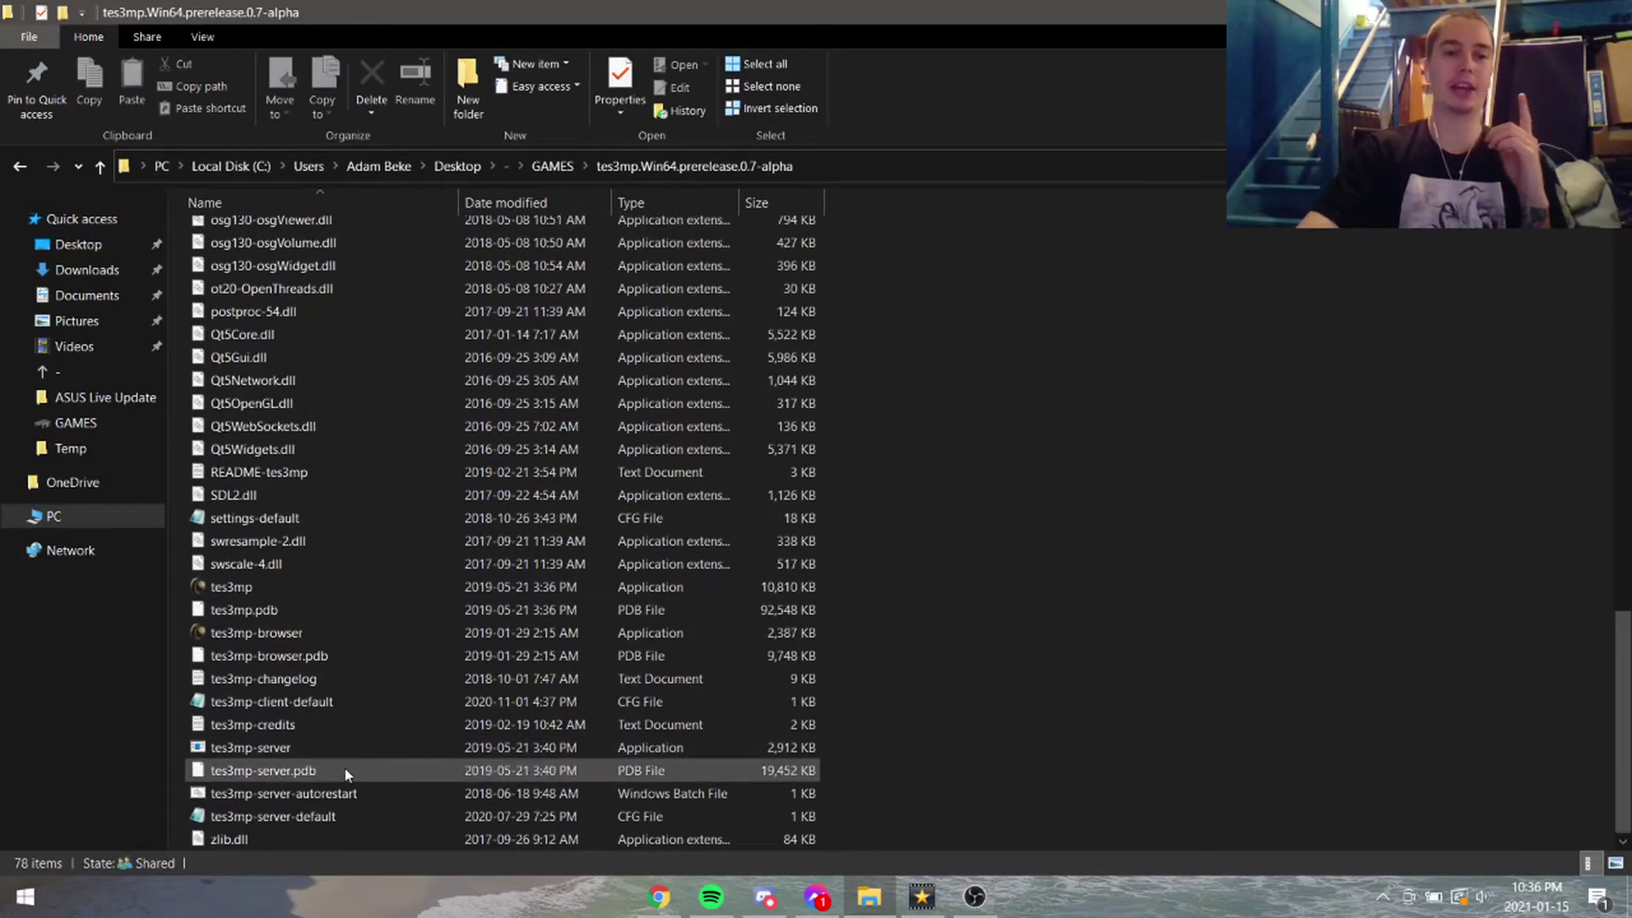
Open tes3mp-server-default, try 0.0.0.0 as localAddress, then undo back to 192.168.1.73
{"action": "double_click", "coordinate": [340, 813]}
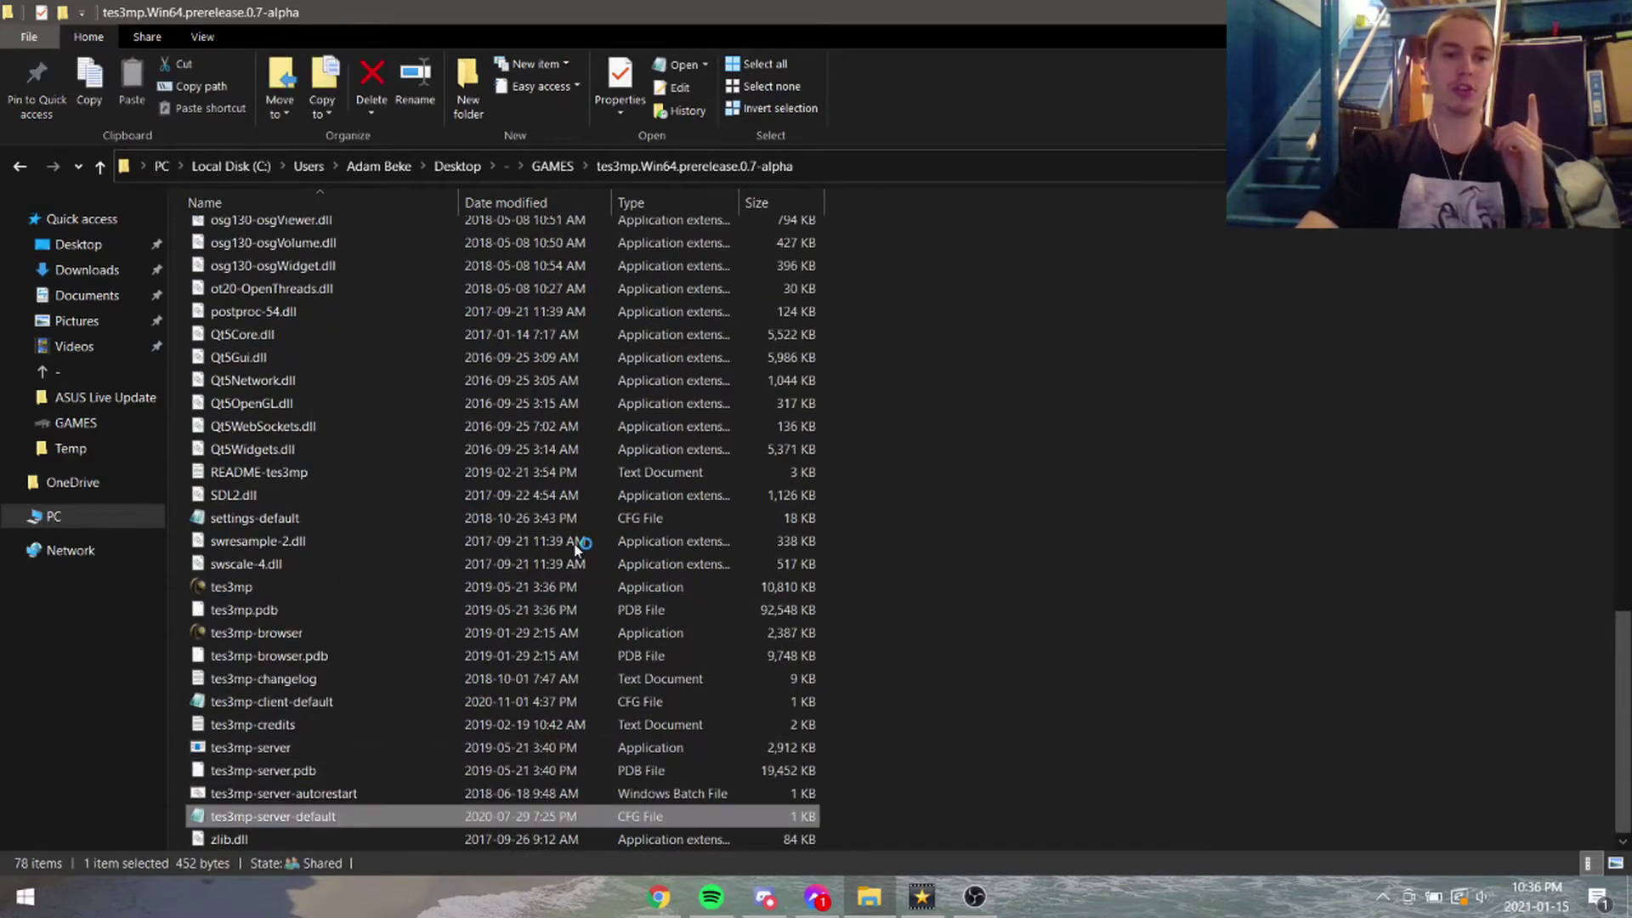
{"action": "left_click_drag", "start_coordinate": [1098, 162], "coordinate": [935, 160]}
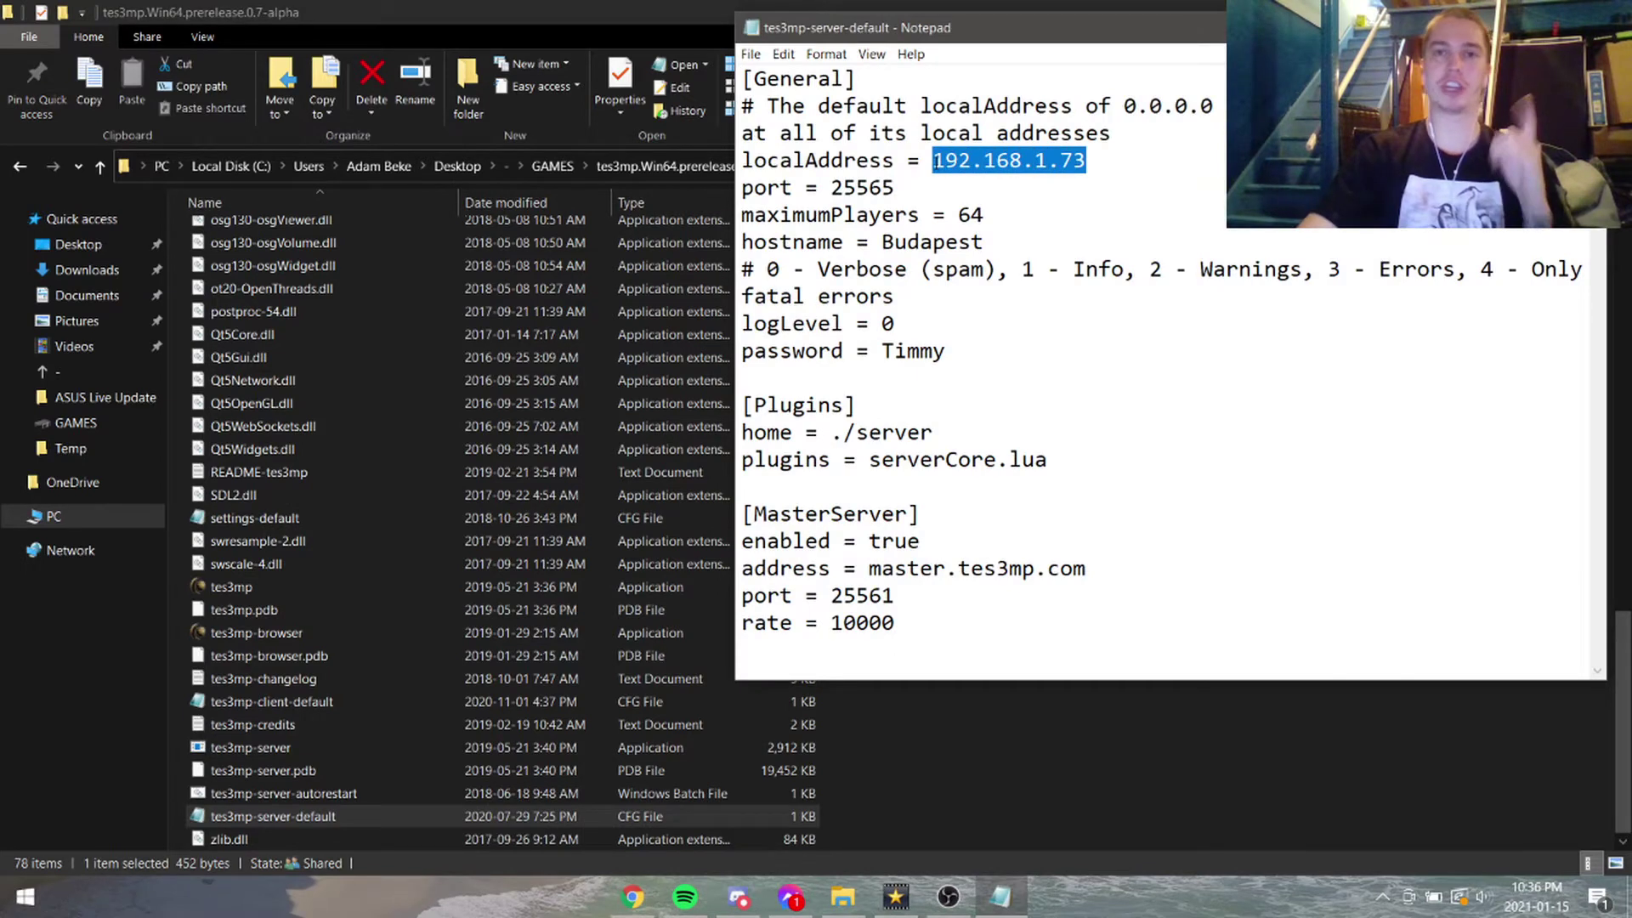
{"action": "type", "text": "0"}
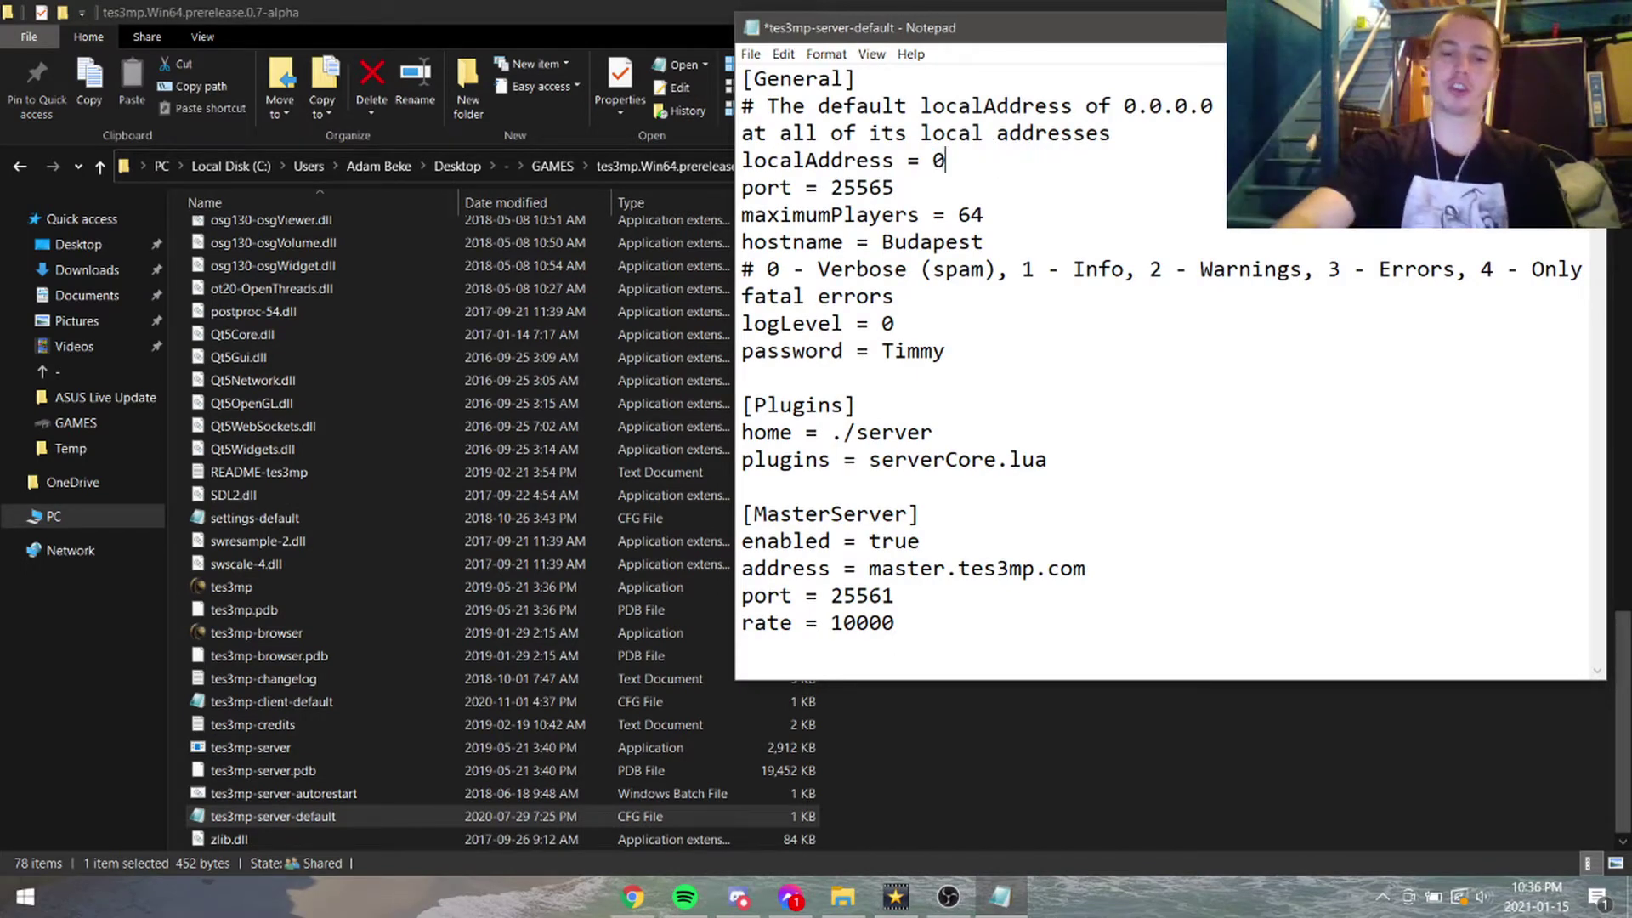
{"action": "type", "text": ".0.0.0"}
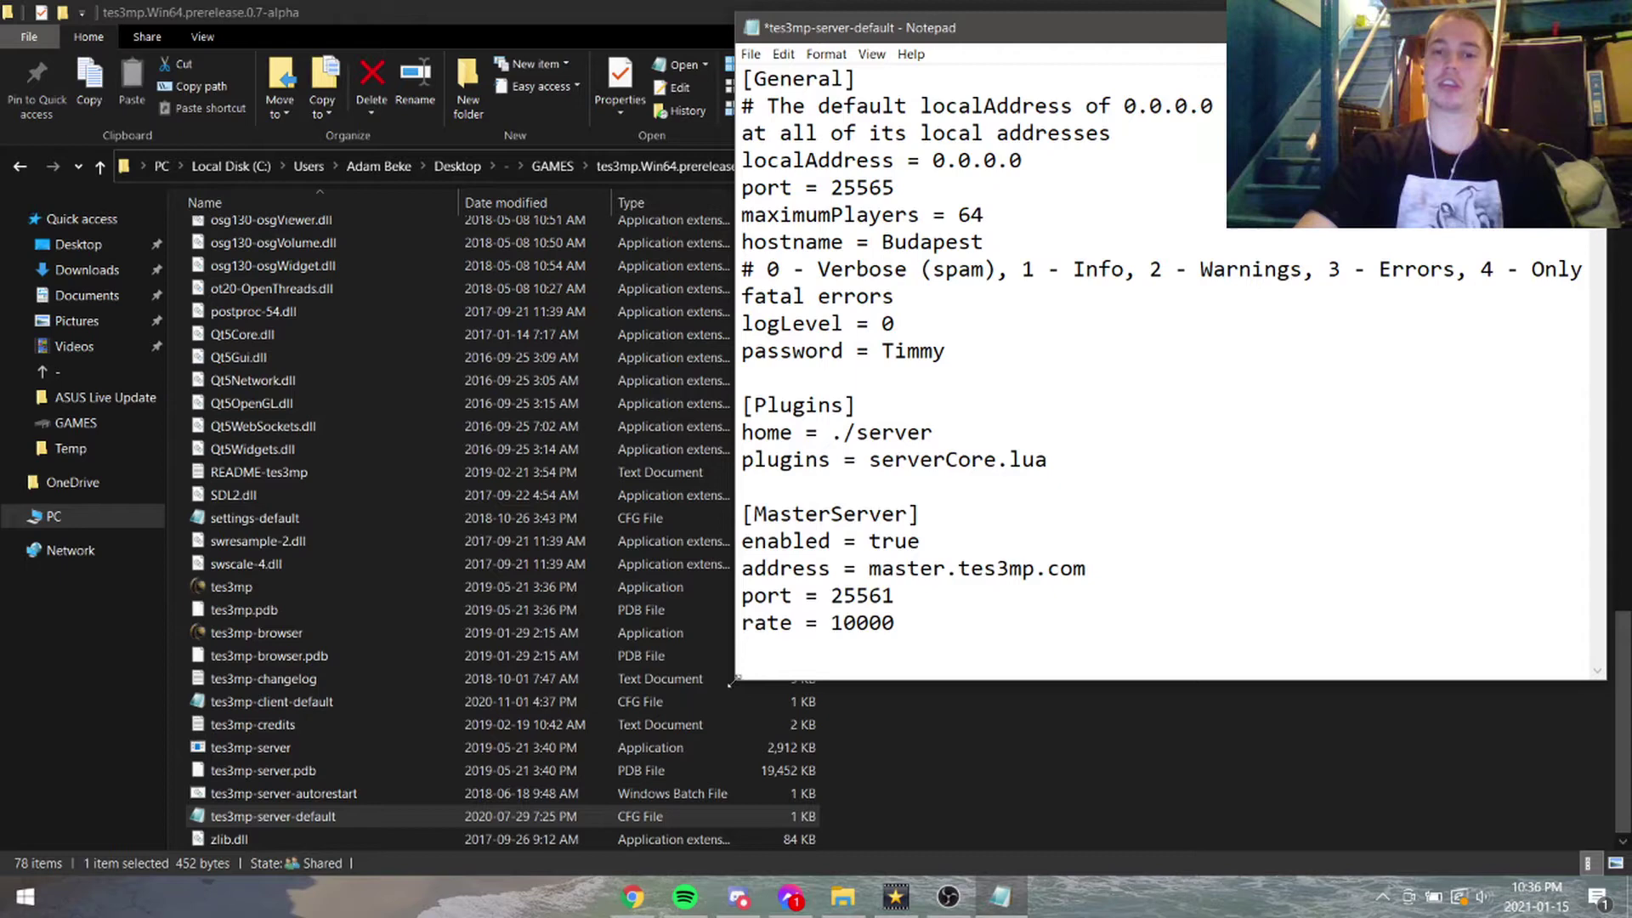
{"action": "left_click_drag", "start_coordinate": [729, 684], "coordinate": [665, 705]}
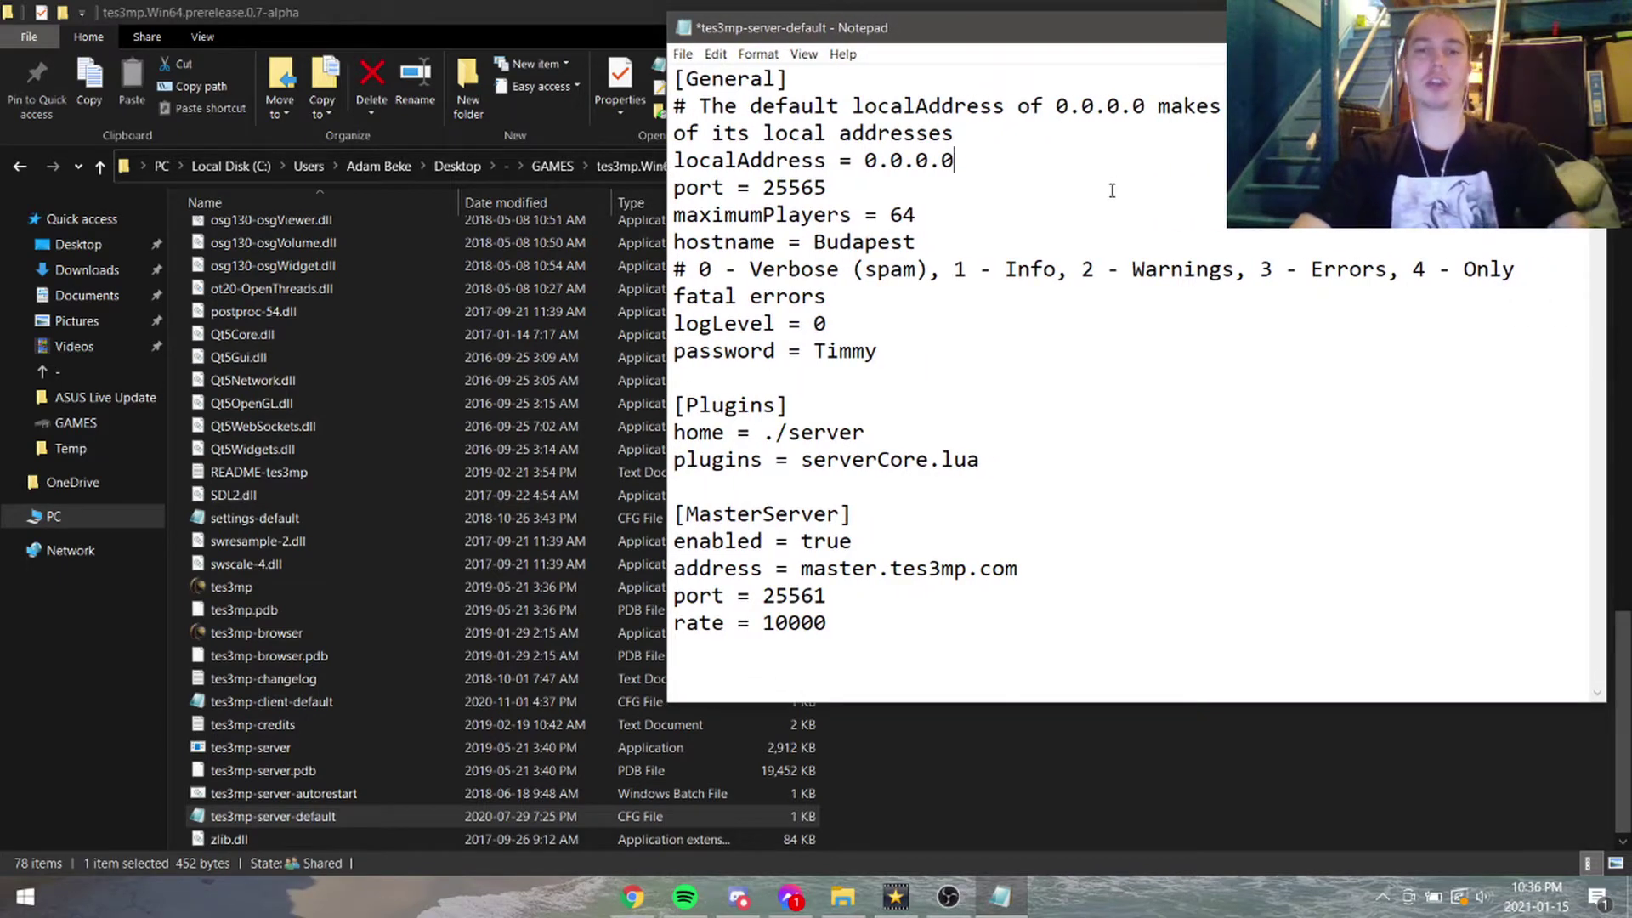
{"action": "key", "text": "ctrl+z"}
Review the restored 192.168.1.73 localAddress and return to the game folder
{"action": "left_click", "coordinate": [979, 142]}
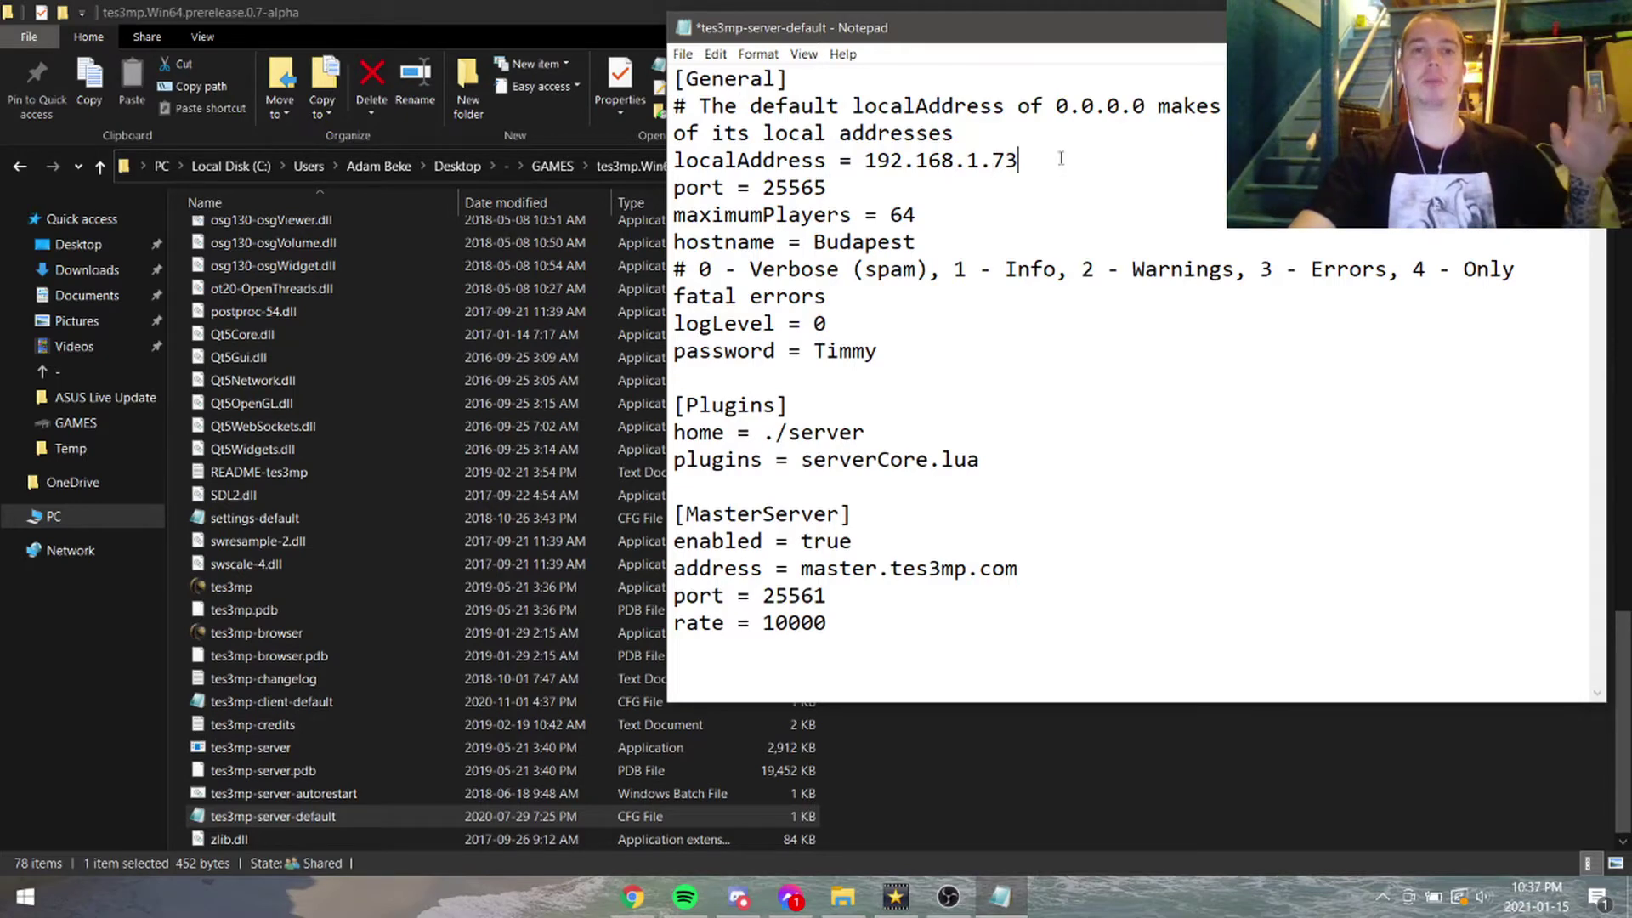
{"action": "left_click", "coordinate": [1087, 393]}
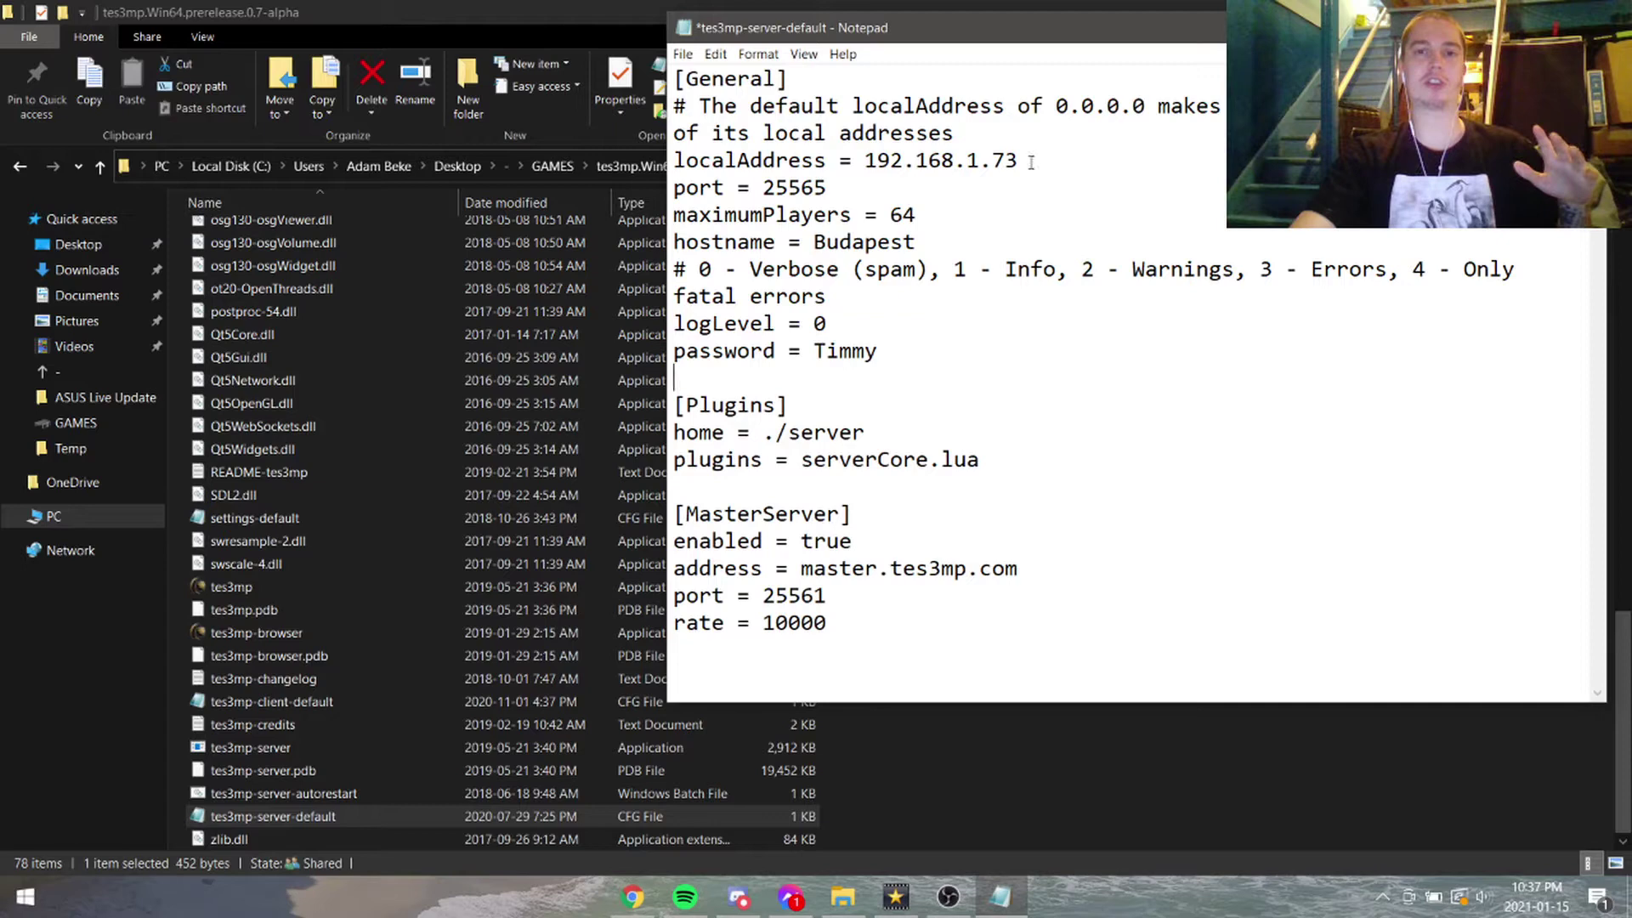
{"action": "left_click_drag", "start_coordinate": [1031, 162], "coordinate": [864, 161]}
{"action": "left_click", "coordinate": [876, 163]}
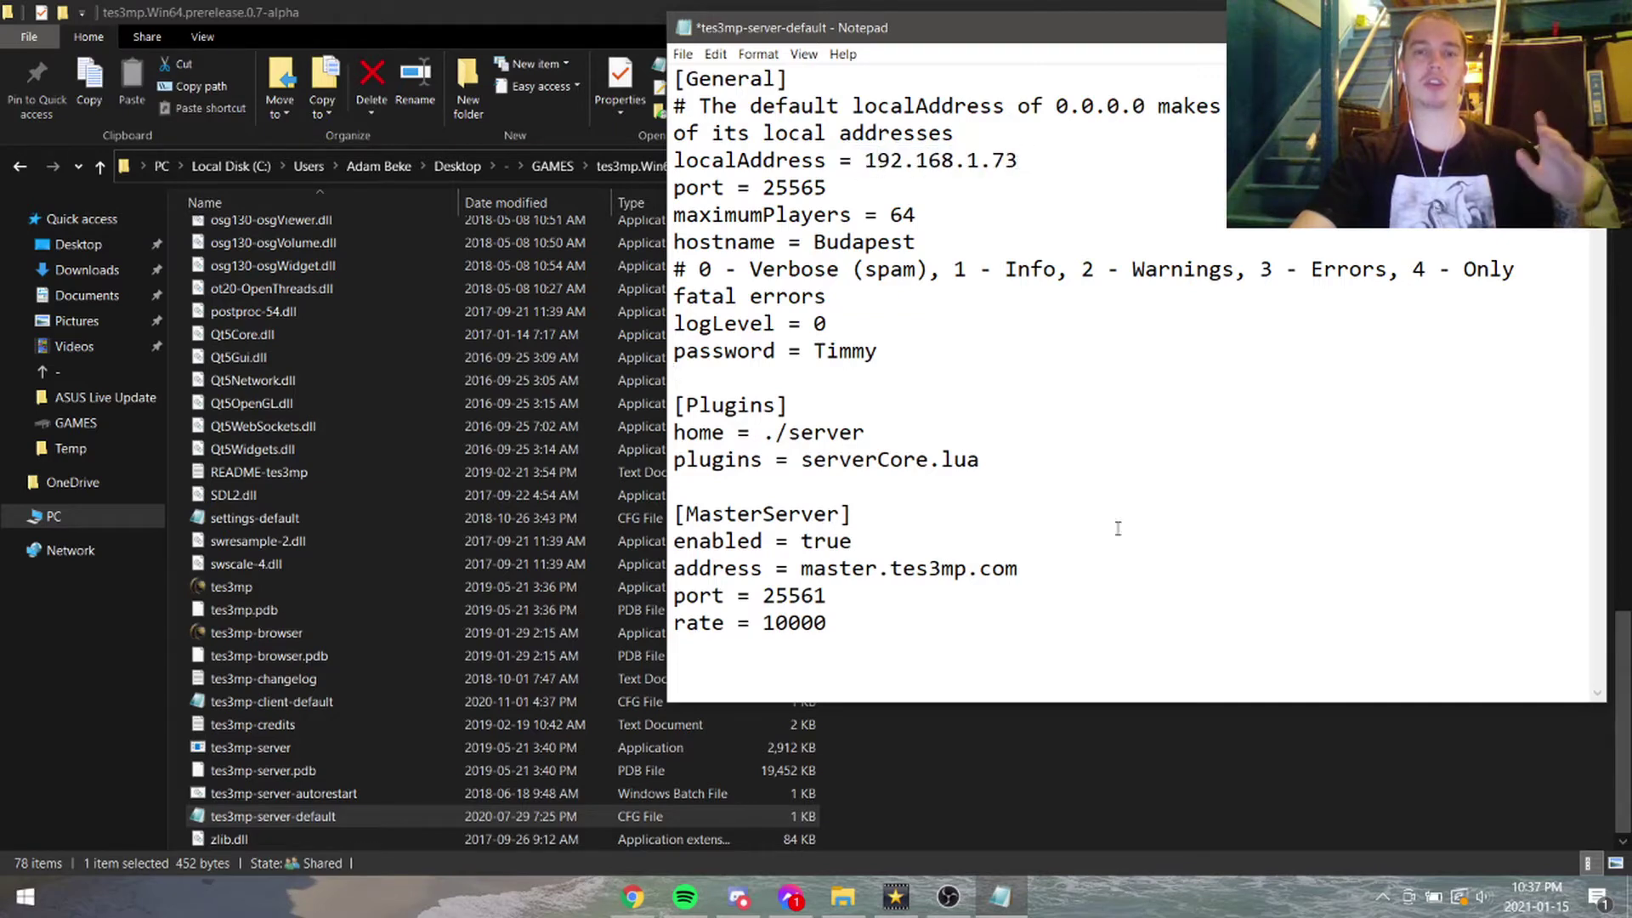
{"action": "left_click", "coordinate": [1153, 802]}
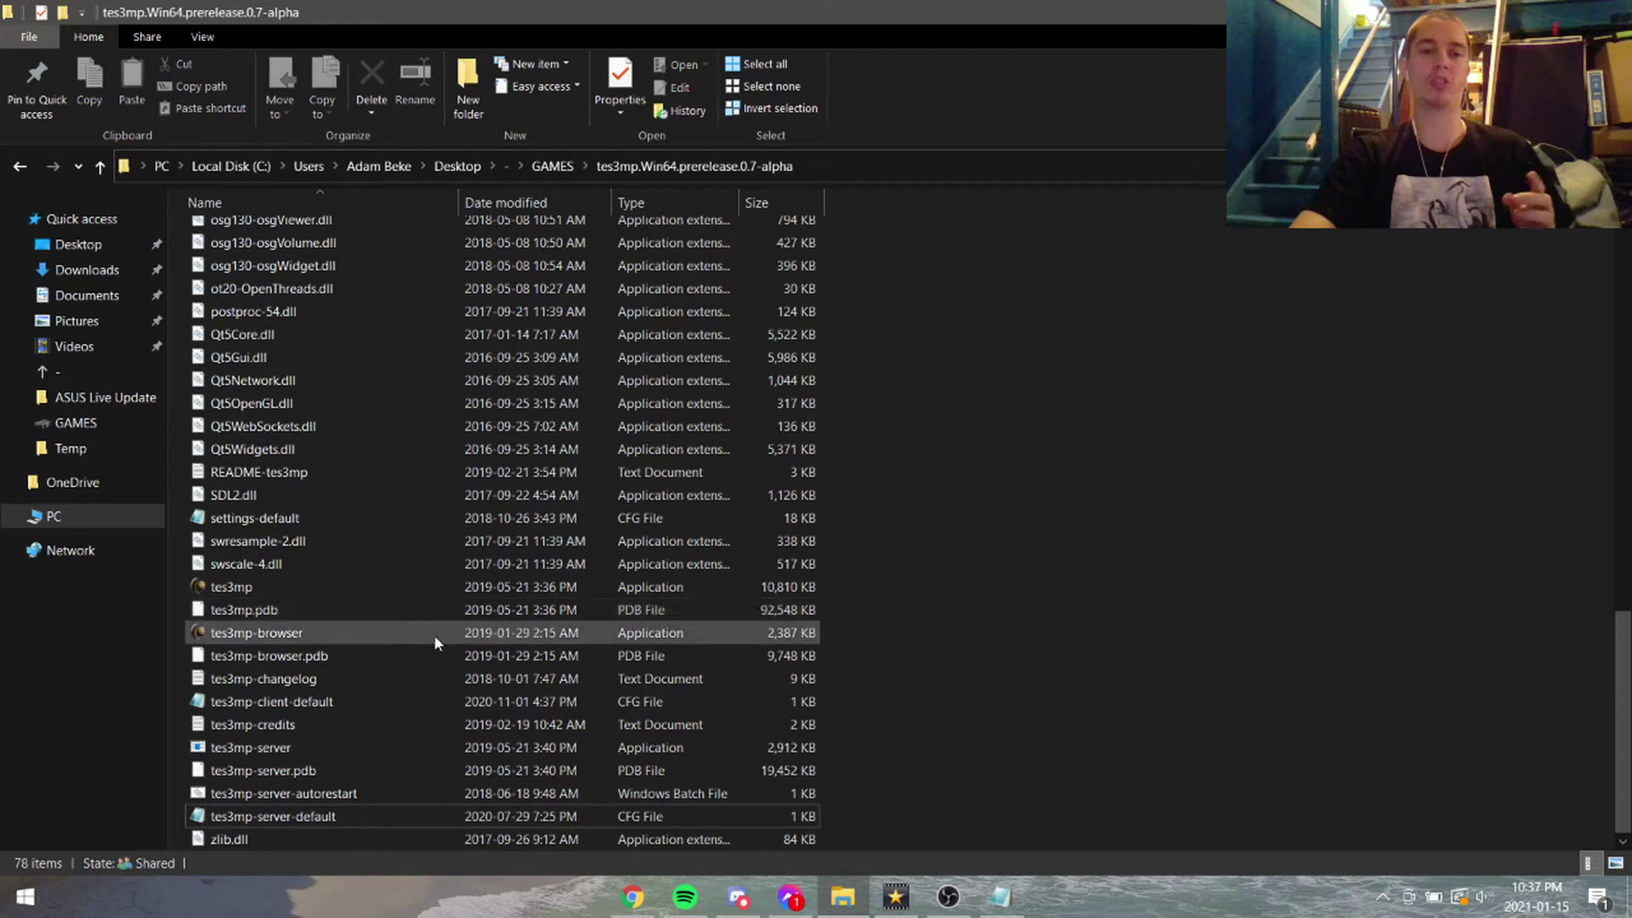
{"action": "left_click", "coordinate": [610, 587]}
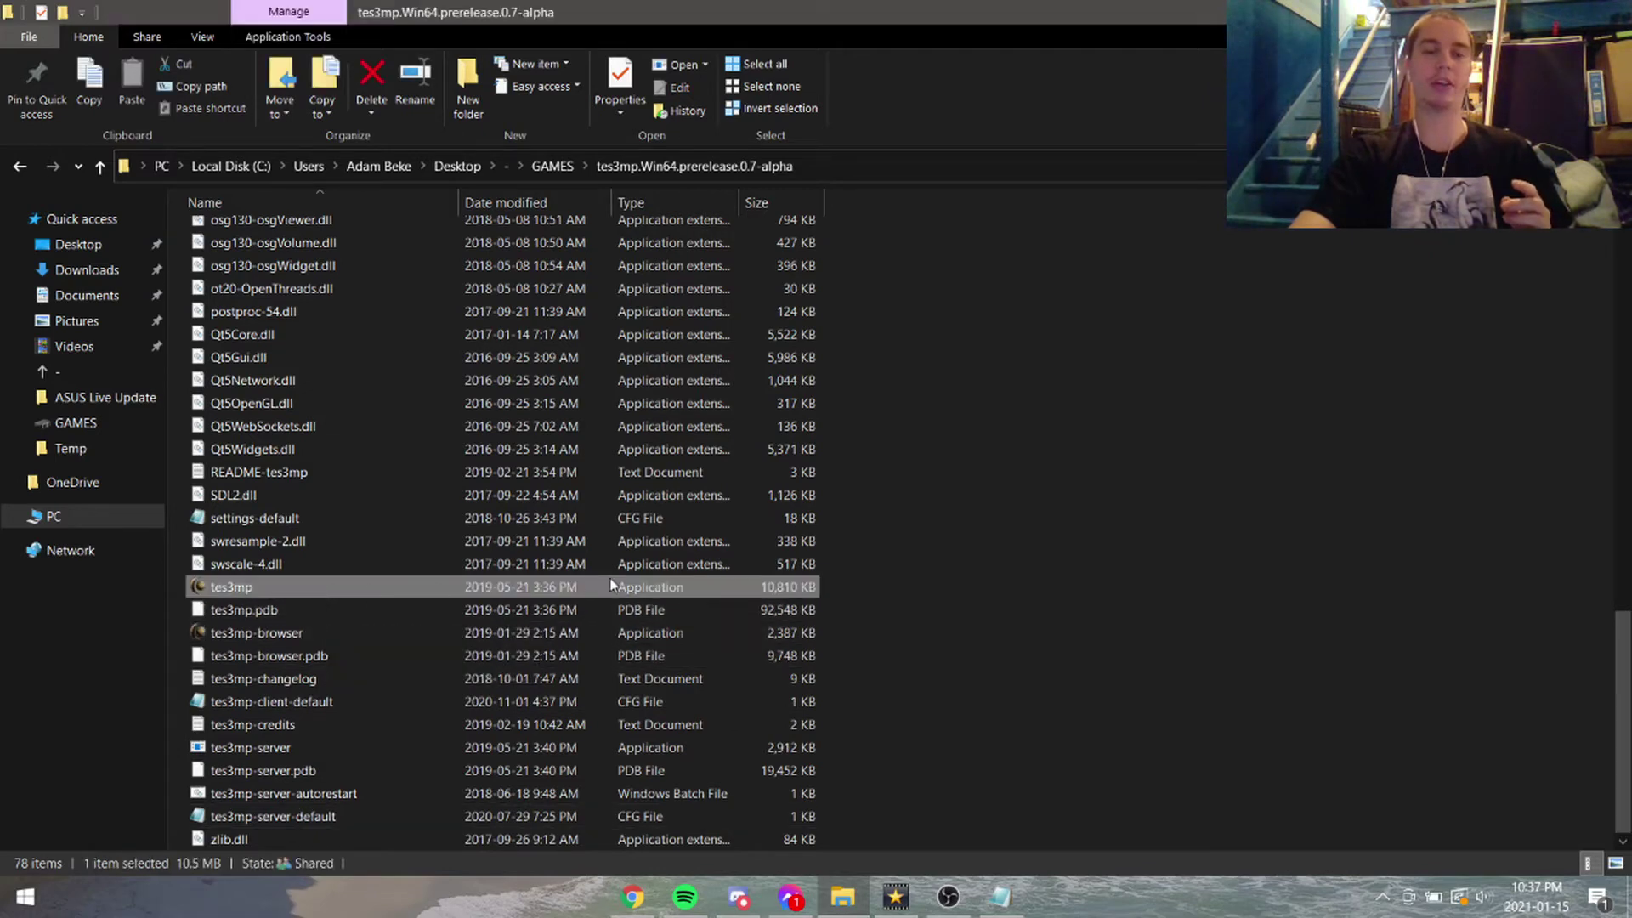
{"action": "key", "text": "Return"}
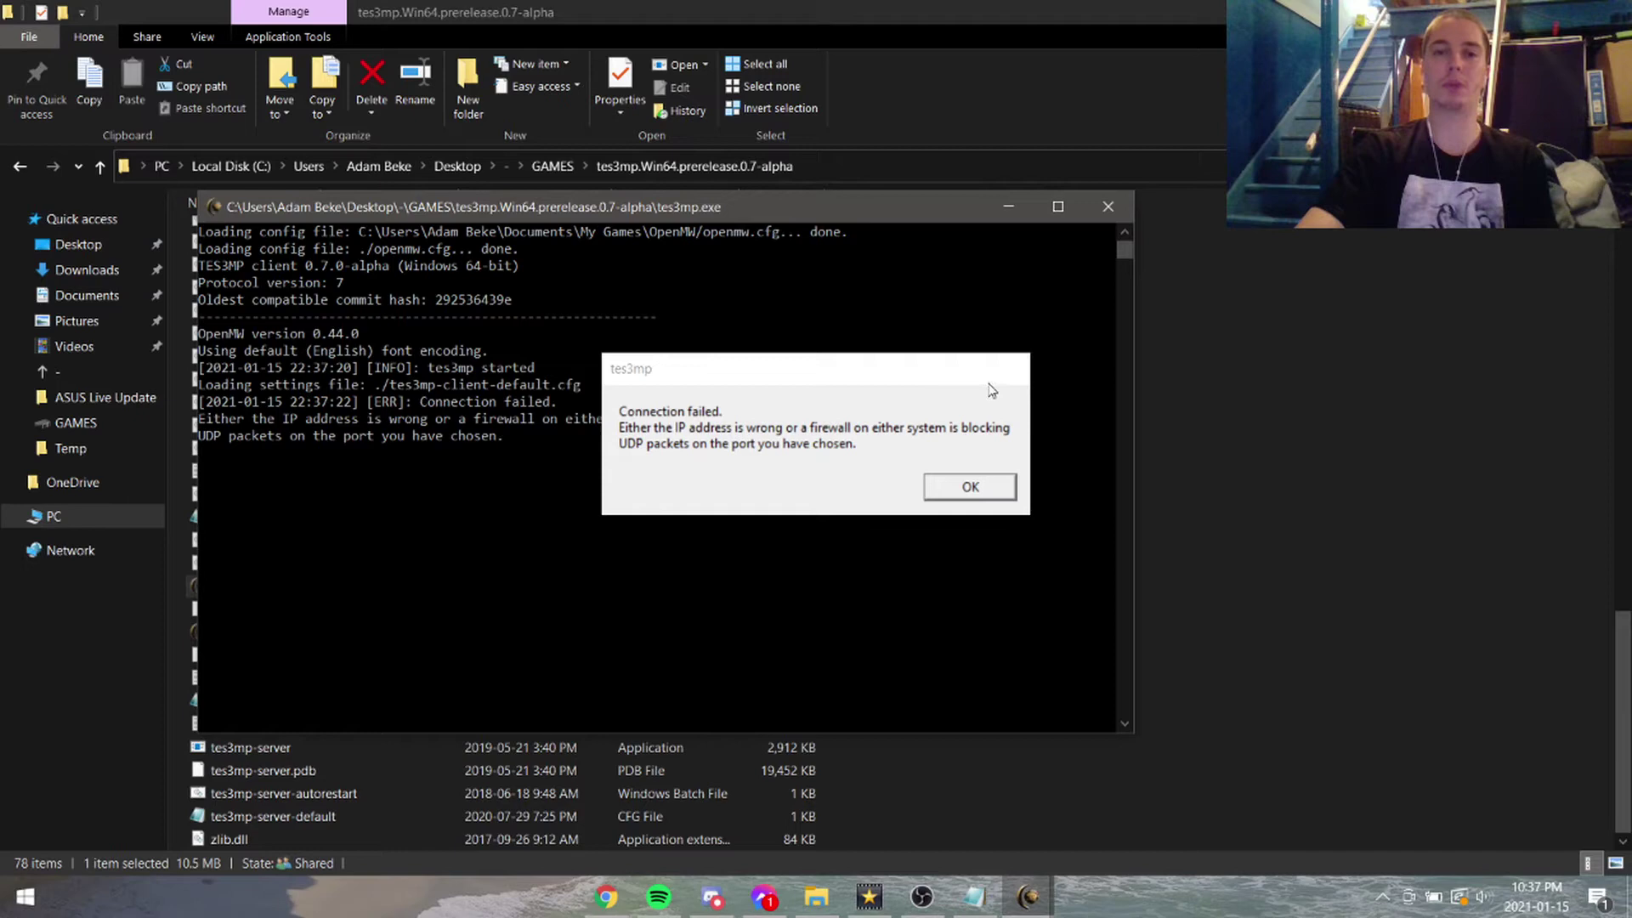
{"action": "left_click", "coordinate": [1019, 373]}
{"action": "left_click", "coordinate": [970, 486]}
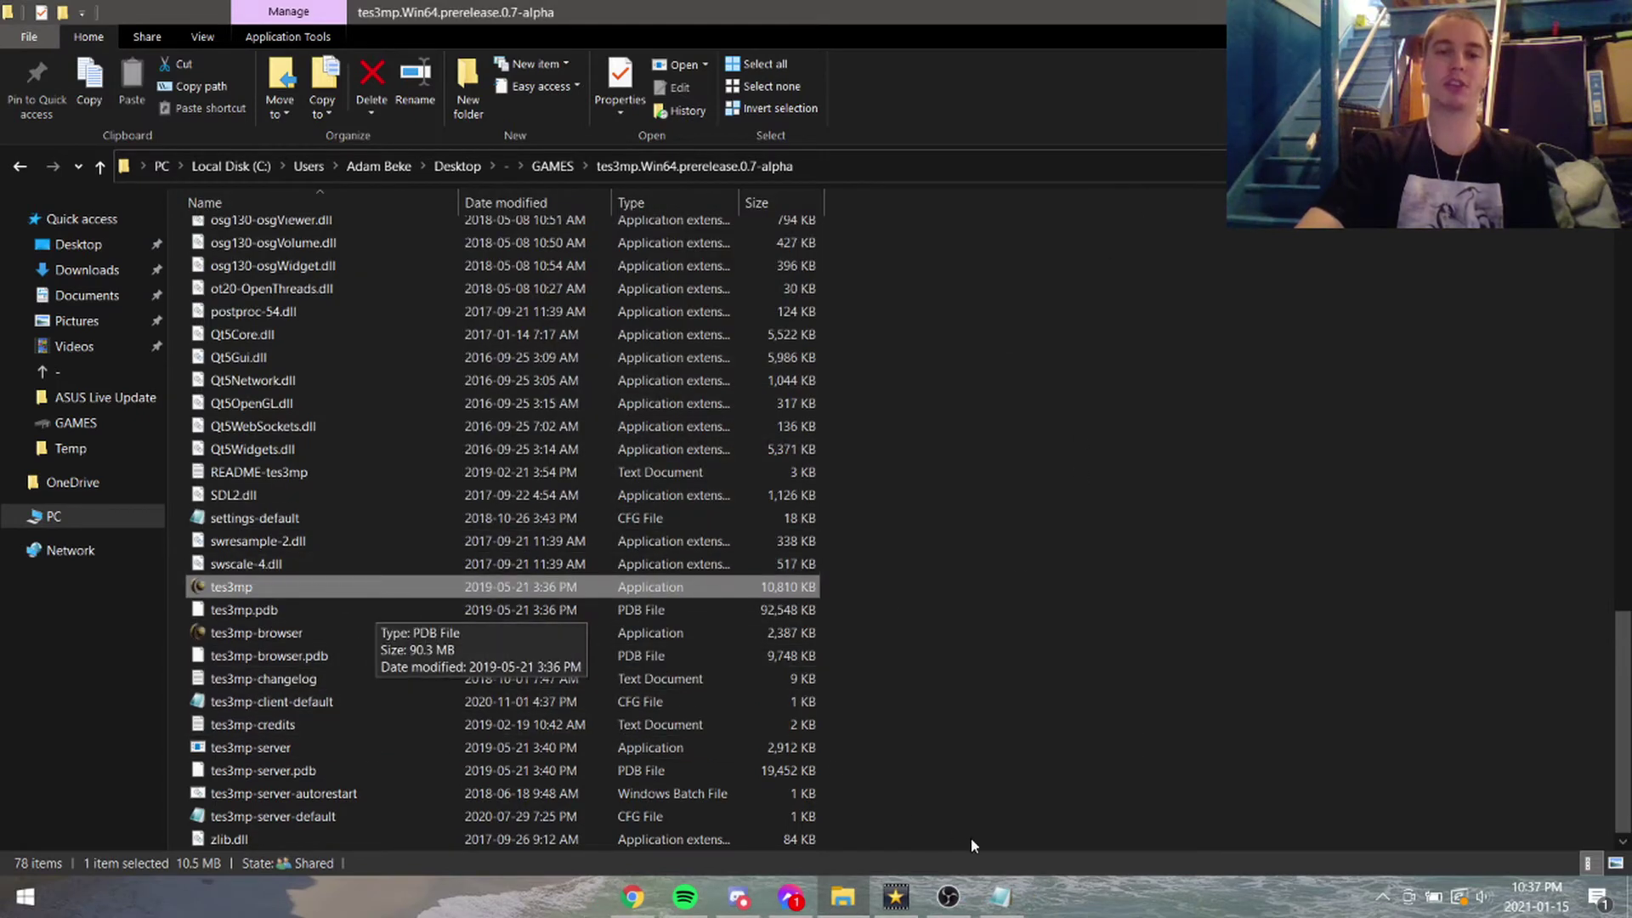
Set the server's localAddress to 0.0.0.0, then save and close tes3mp-server-default
{"action": "left_click", "coordinate": [1001, 897]}
{"action": "left_click_drag", "start_coordinate": [1019, 160], "coordinate": [863, 163]}
{"action": "type", "text": "0.0.0."}
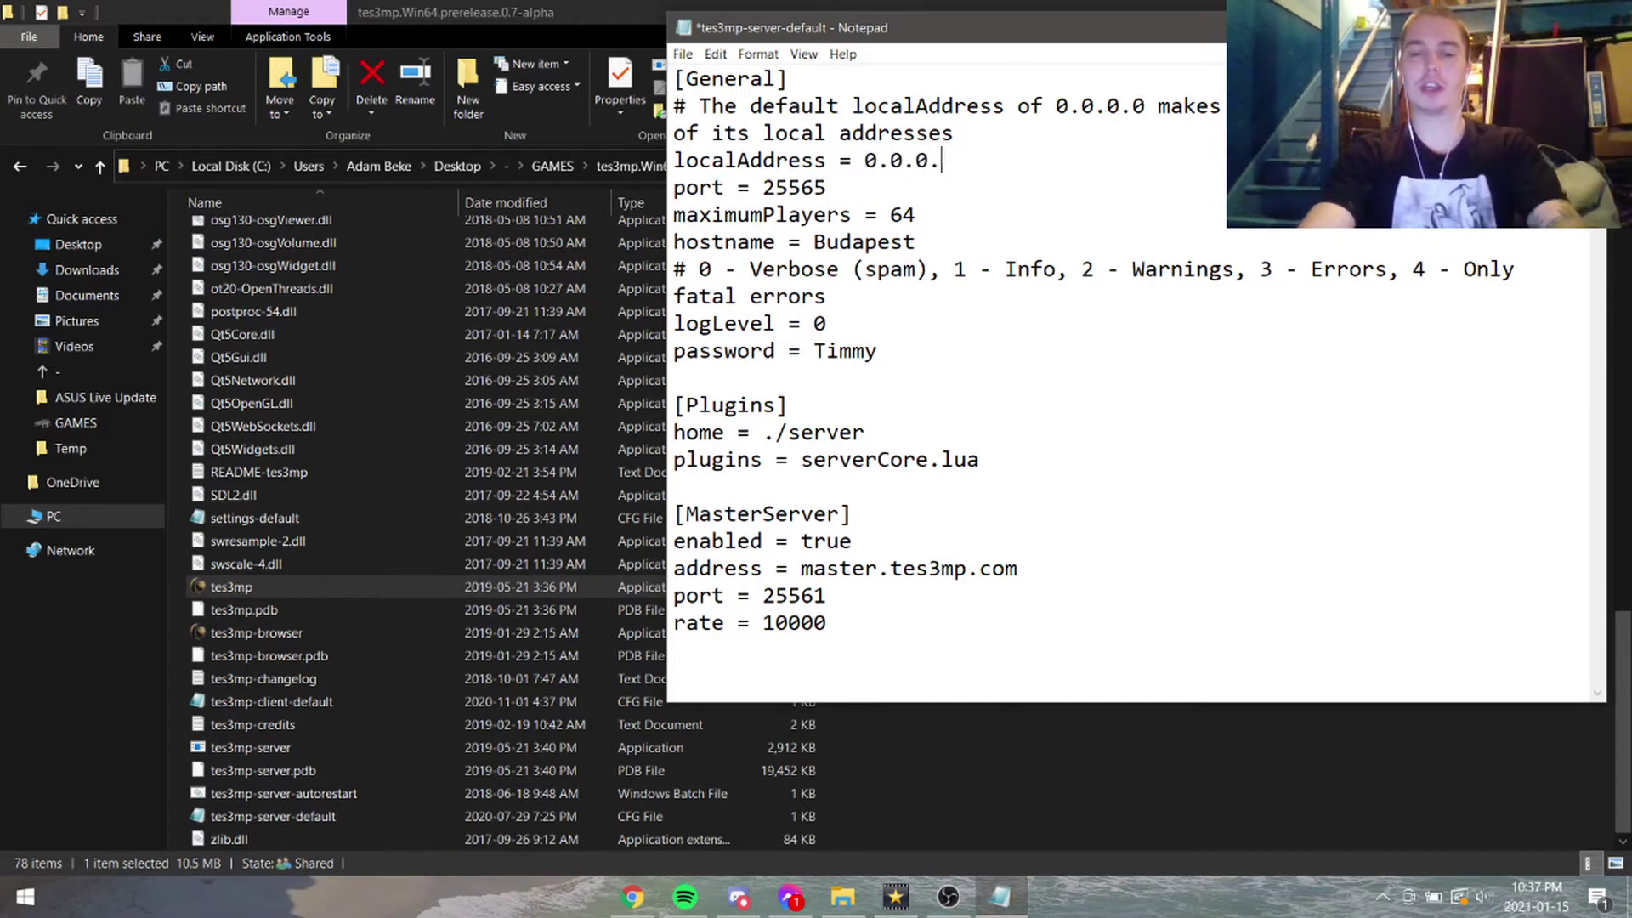
{"action": "type", "text": "0"}
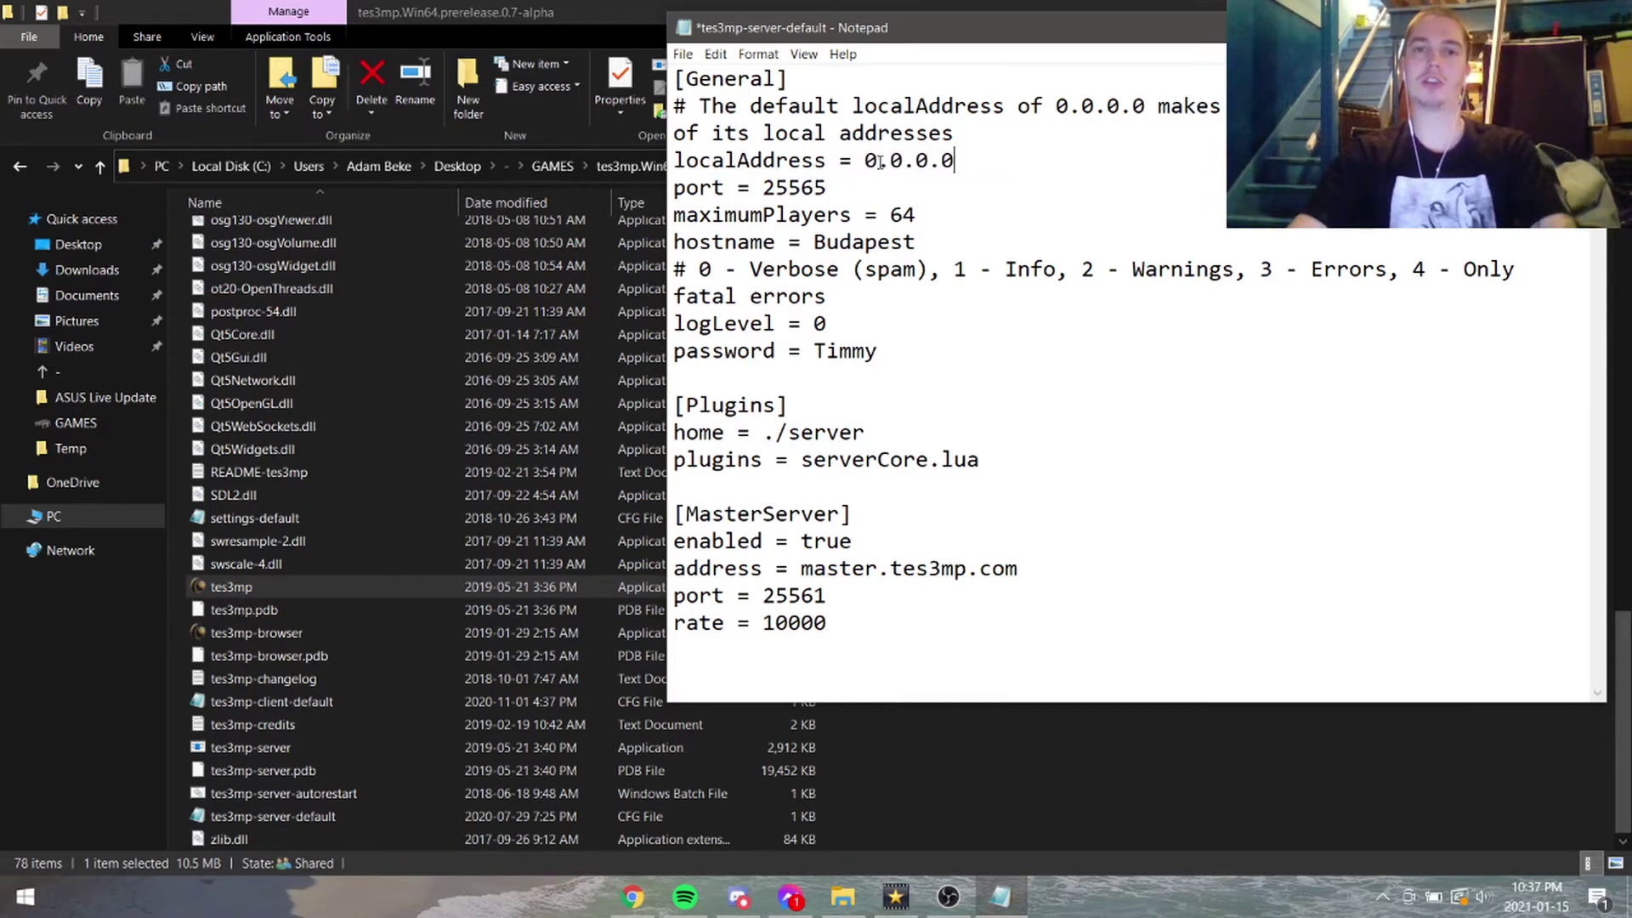
{"action": "key", "text": "ctrl+s"}
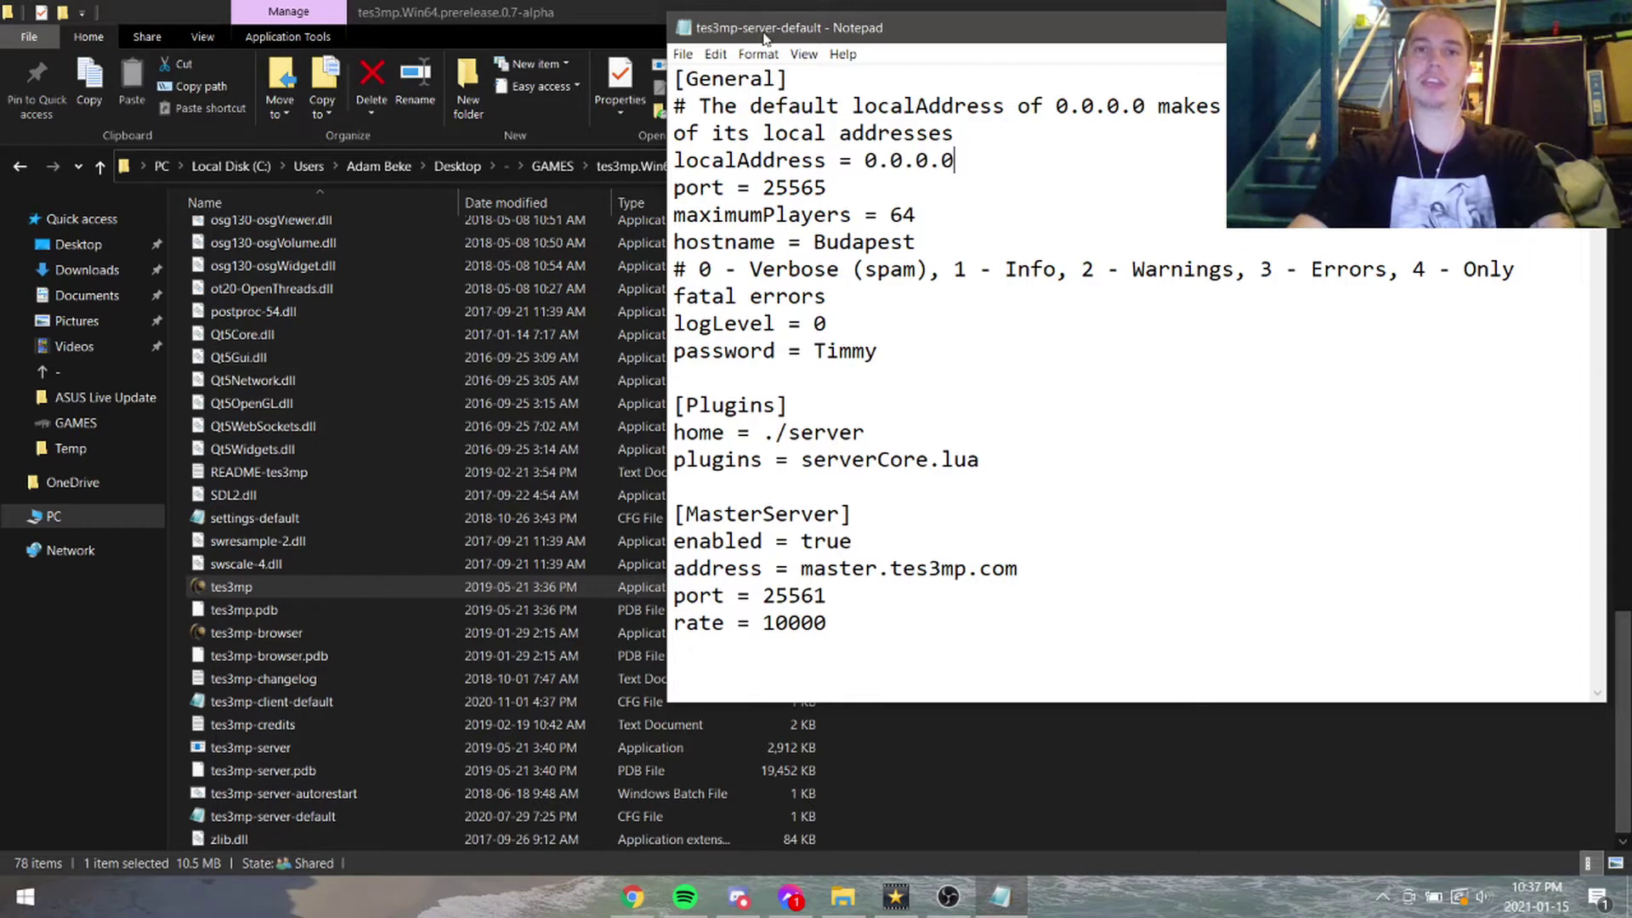
{"action": "key", "text": "alt+F4"}
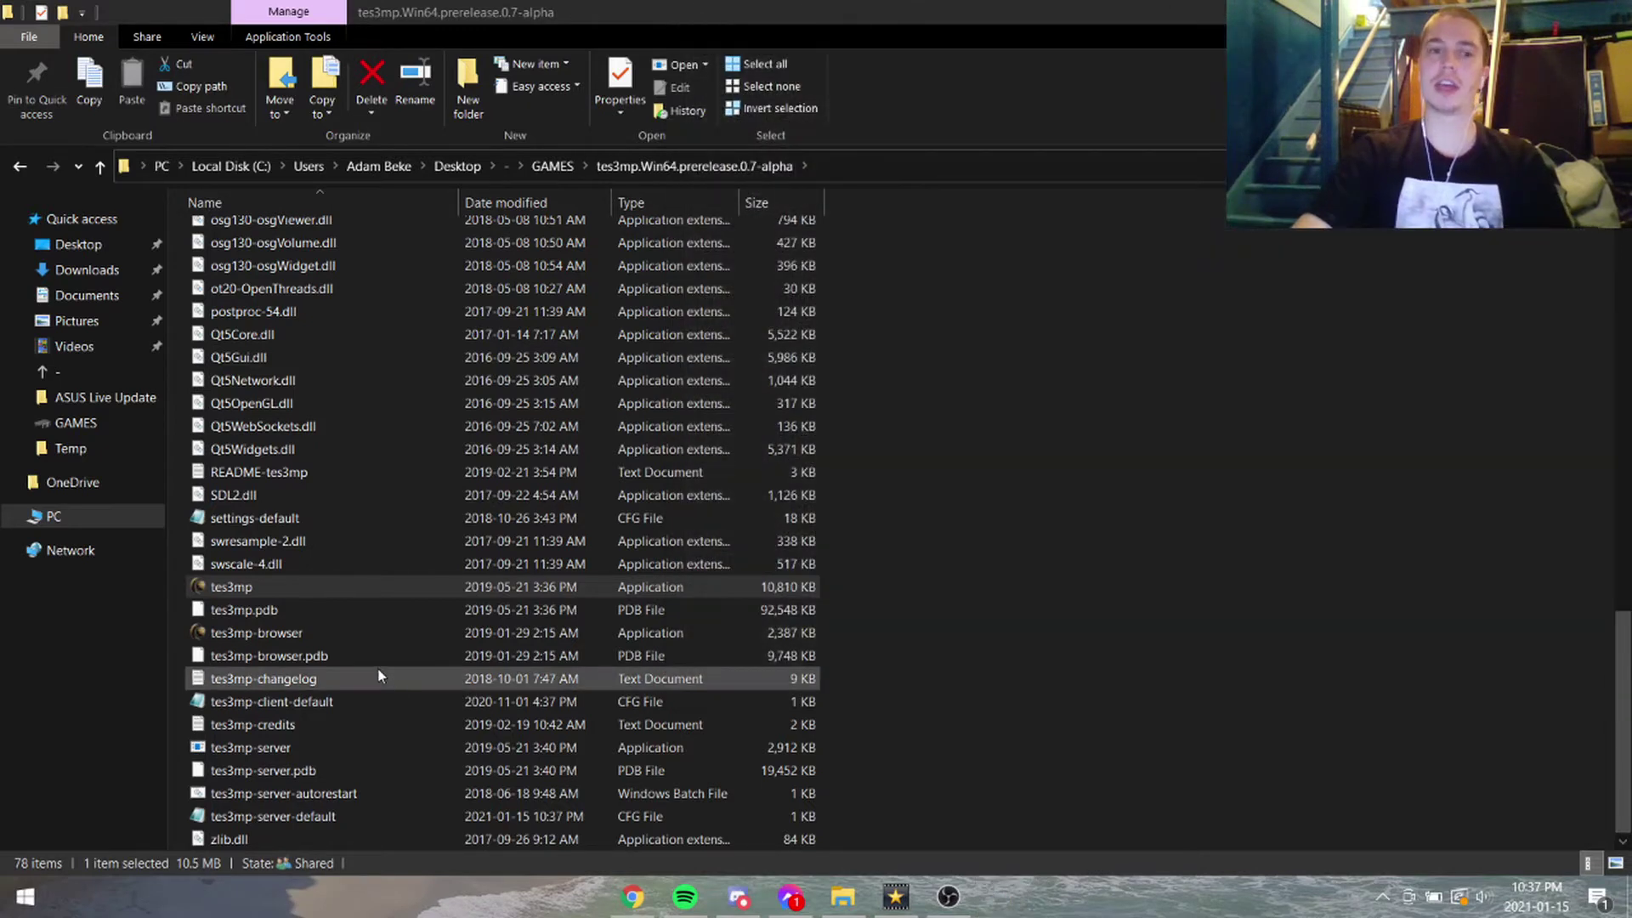
Change destinationAddress to localhost in tes3mp-client-default, then save and close it
{"action": "double_click", "coordinate": [313, 704]}
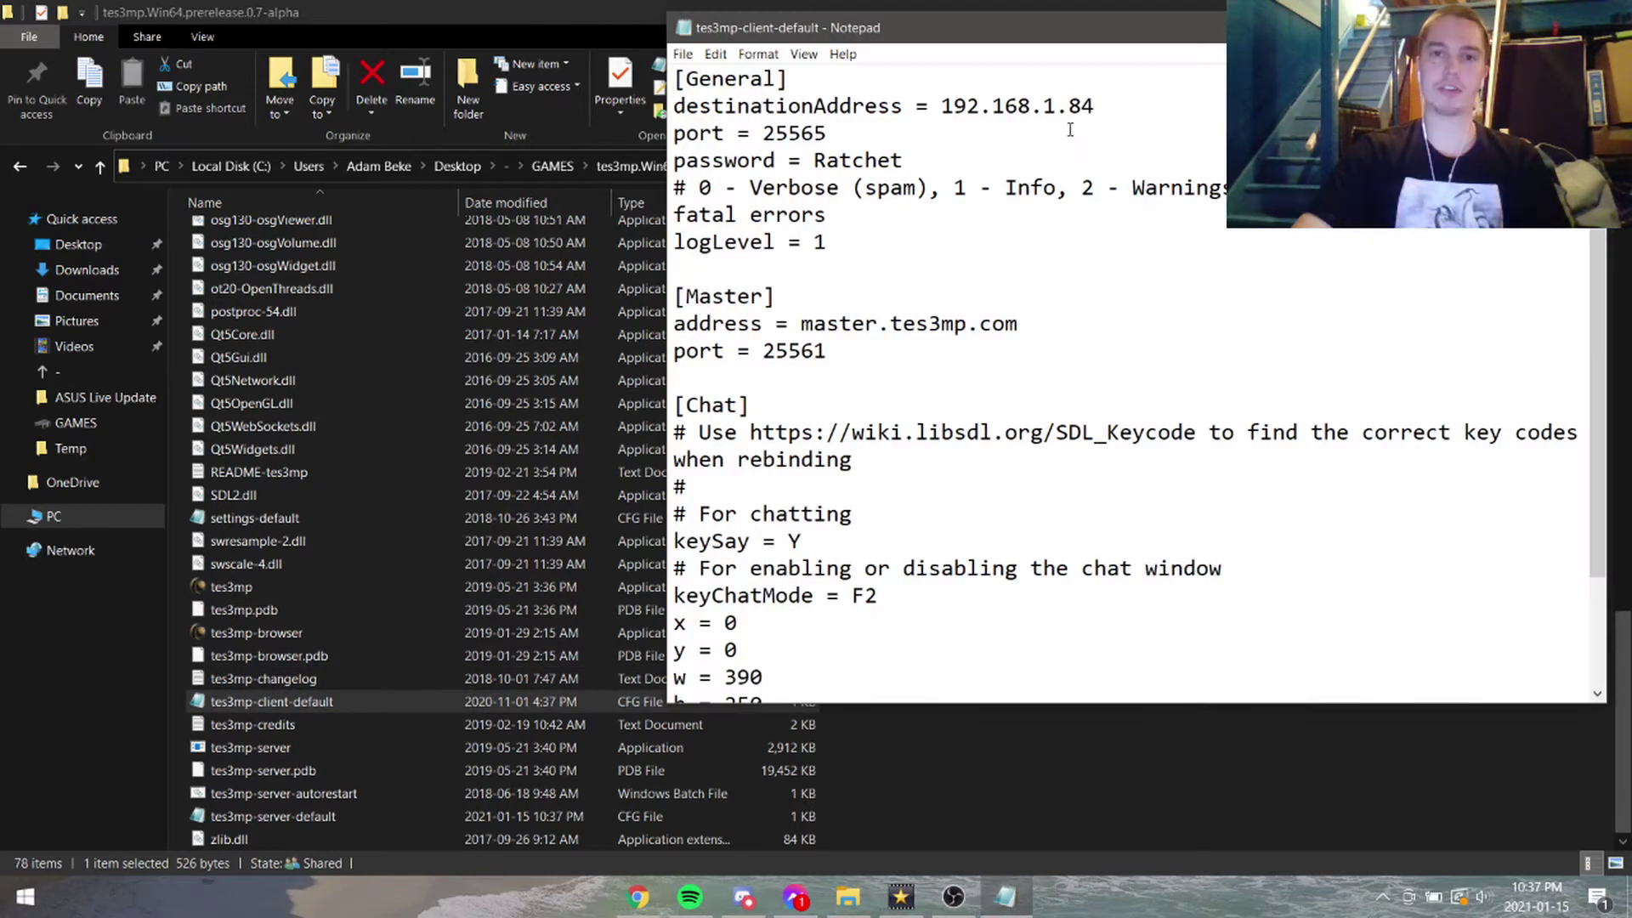
{"action": "left_click_drag", "start_coordinate": [1101, 111], "coordinate": [941, 111]}
{"action": "type", "text": "localhost"}
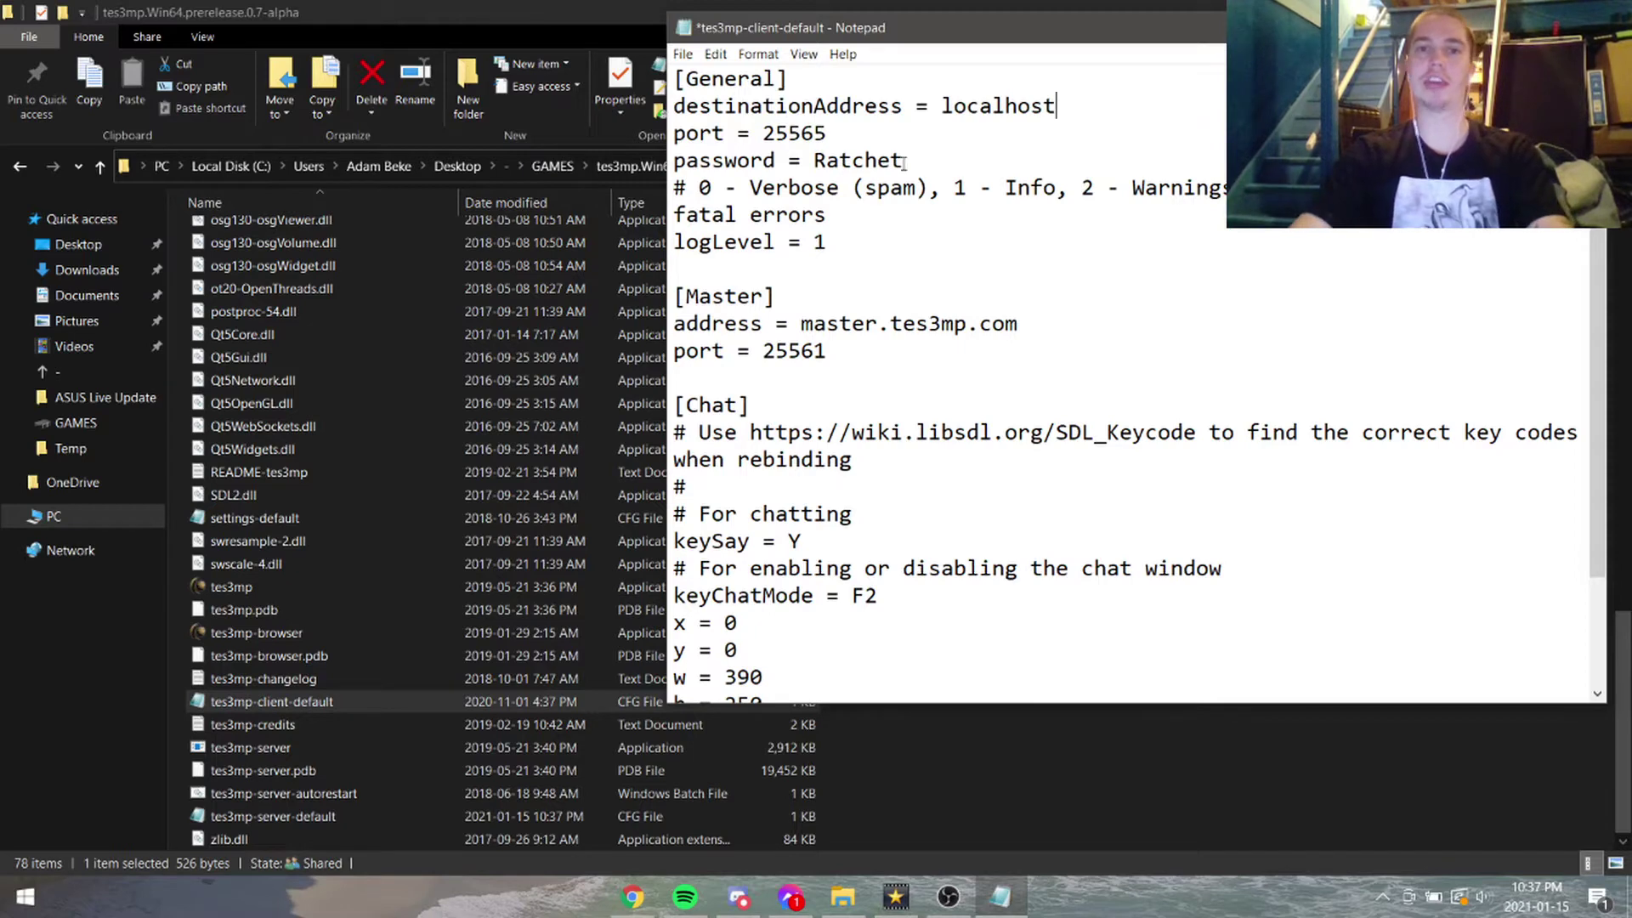
{"action": "left_click_drag", "start_coordinate": [902, 160], "coordinate": [673, 159]}
{"action": "left_click", "coordinate": [814, 160]}
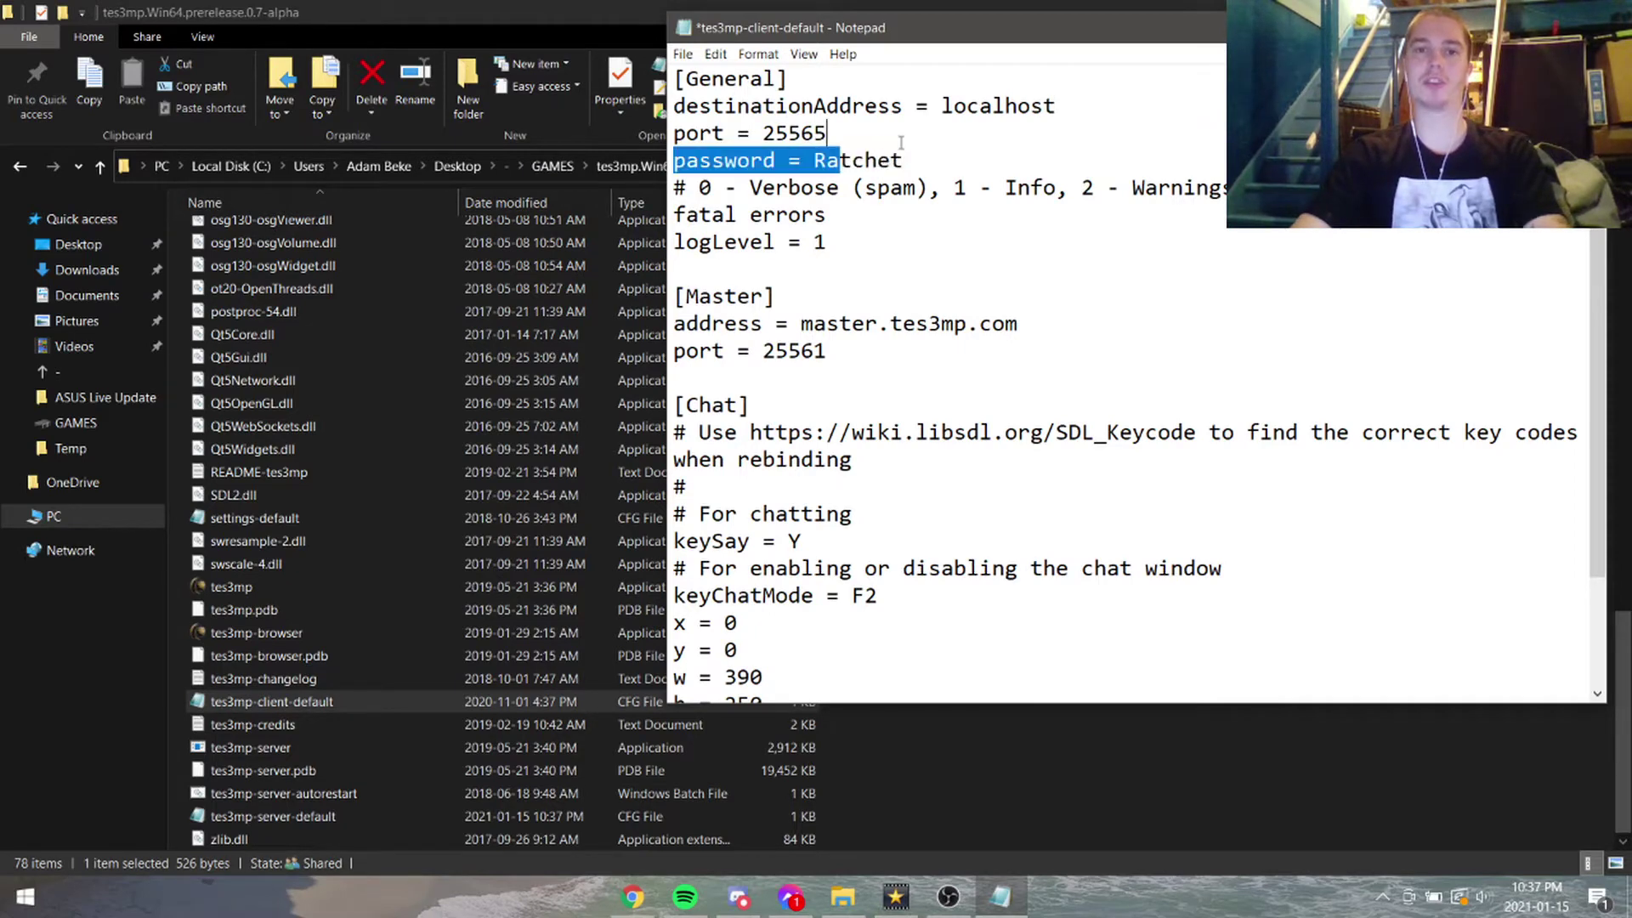
{"action": "left_click", "coordinate": [903, 160]}
{"action": "key", "text": "ctrl+s"}
{"action": "key", "text": "alt+F4"}
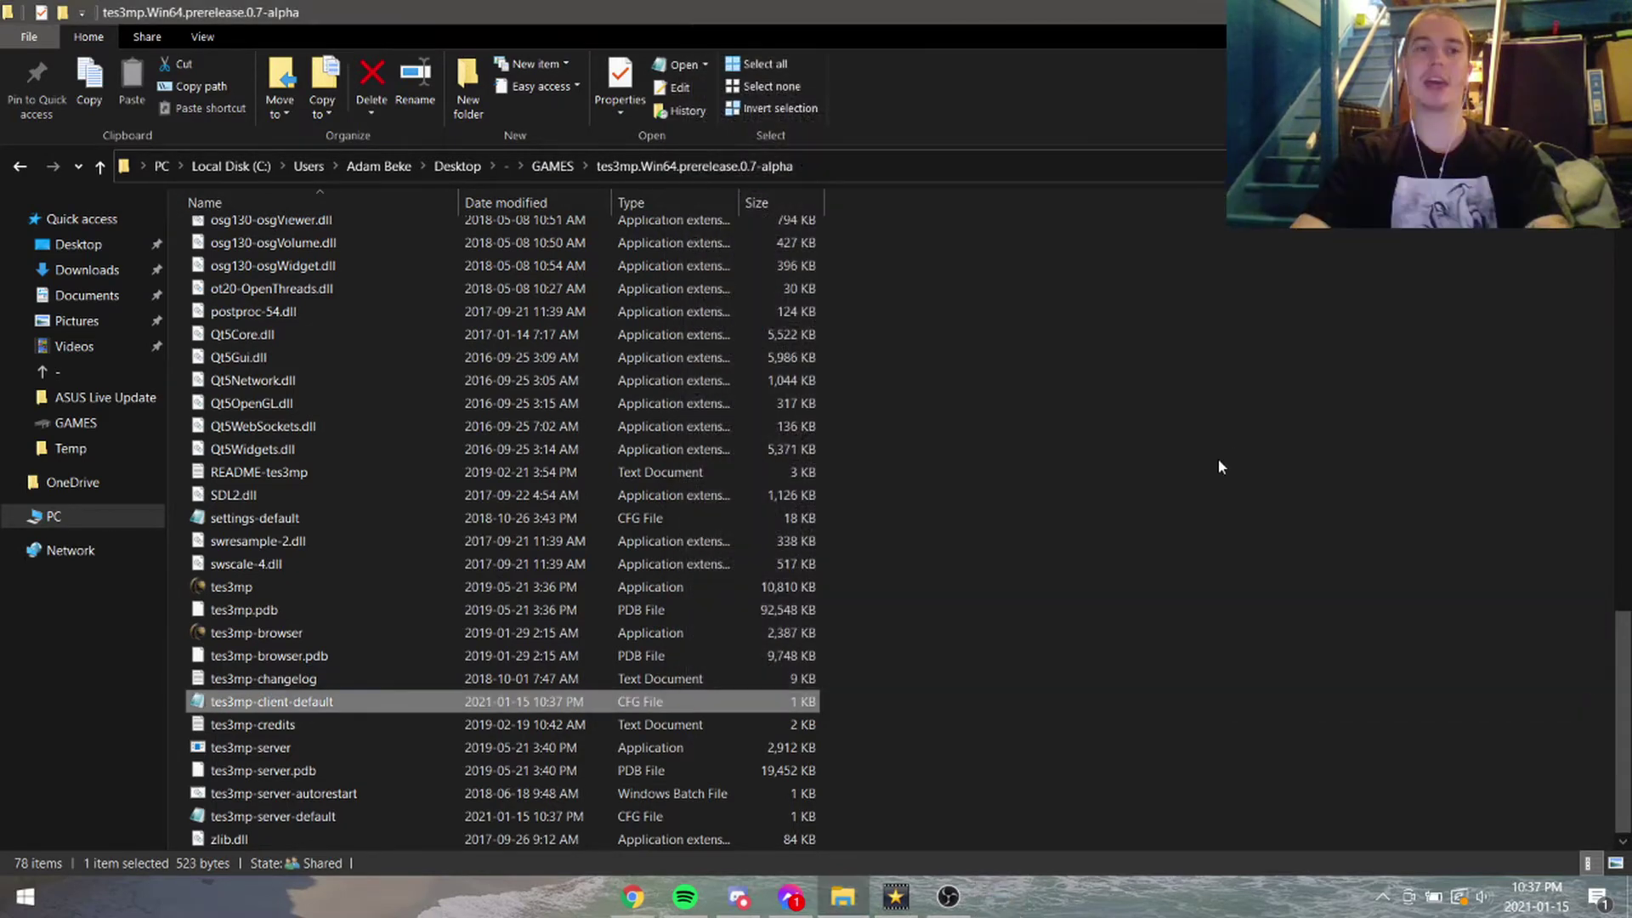
Reopen tes3mp-client-default to confirm destinationAddress is localhost, then scroll the game folder to the top
{"action": "left_click", "coordinate": [309, 581]}
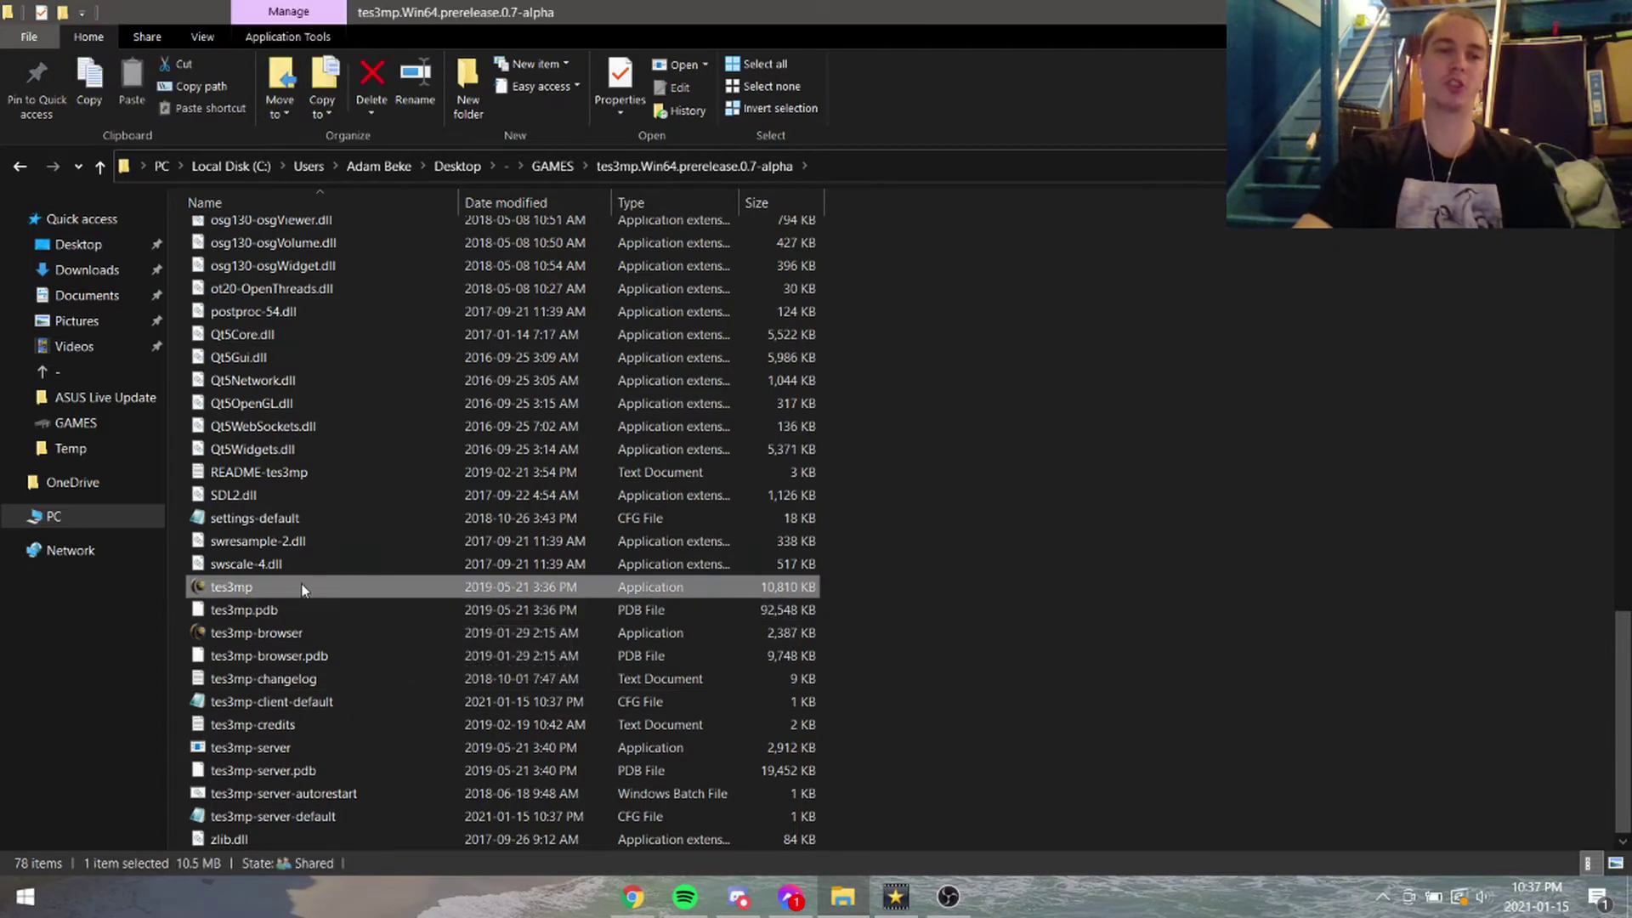
{"action": "left_click", "coordinate": [337, 636]}
{"action": "left_click", "coordinate": [366, 587]}
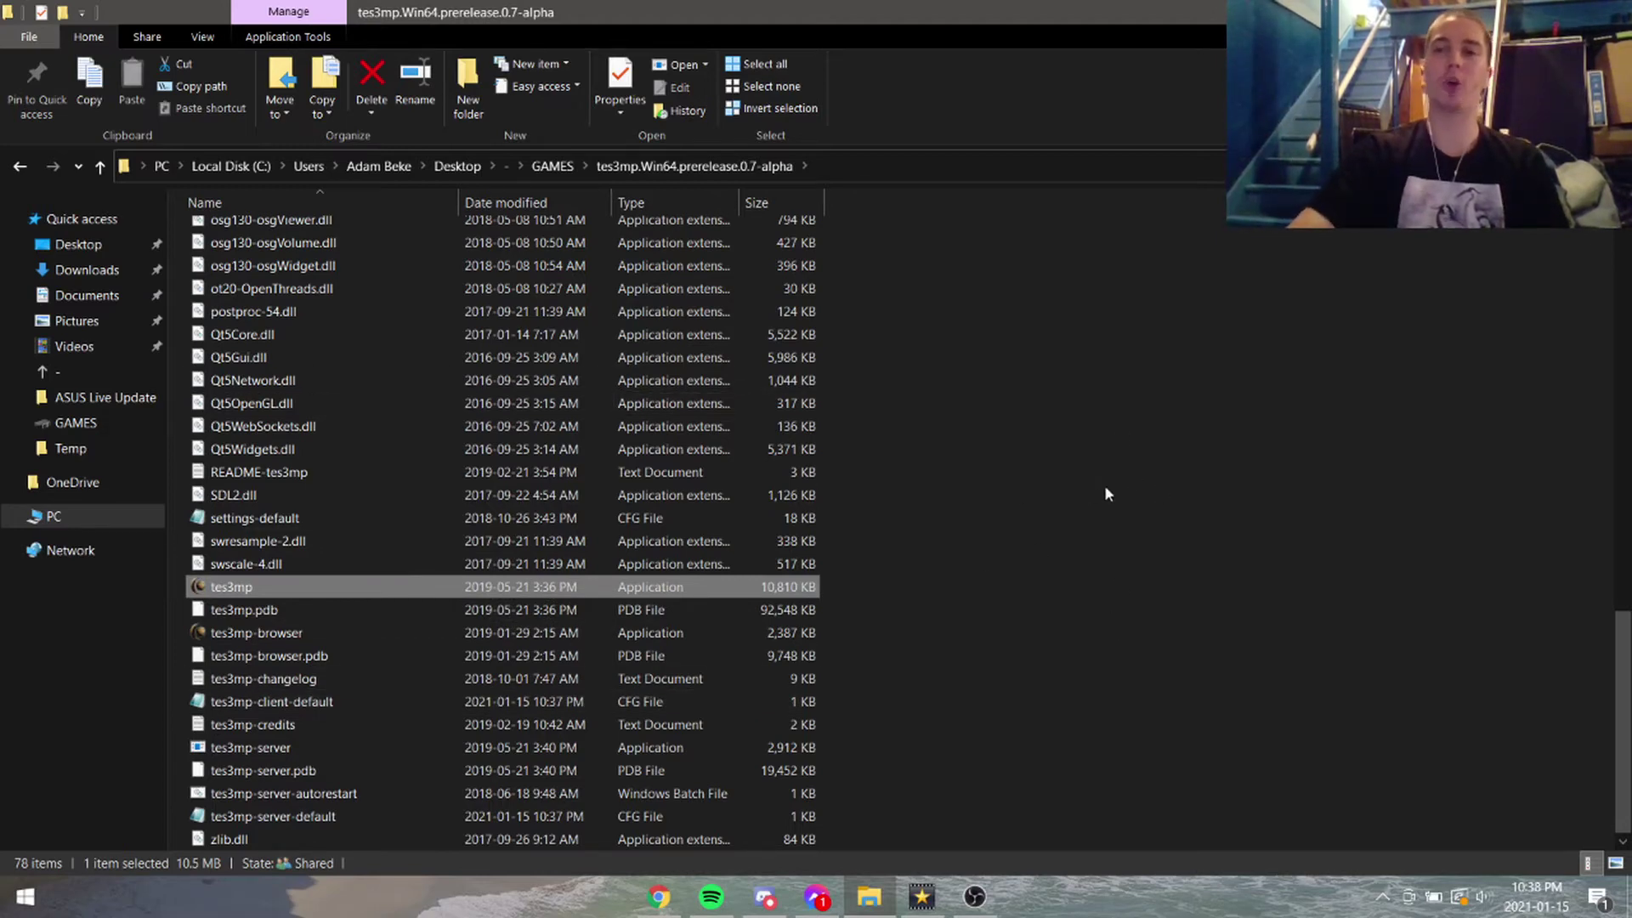
{"action": "double_click", "coordinate": [424, 709]}
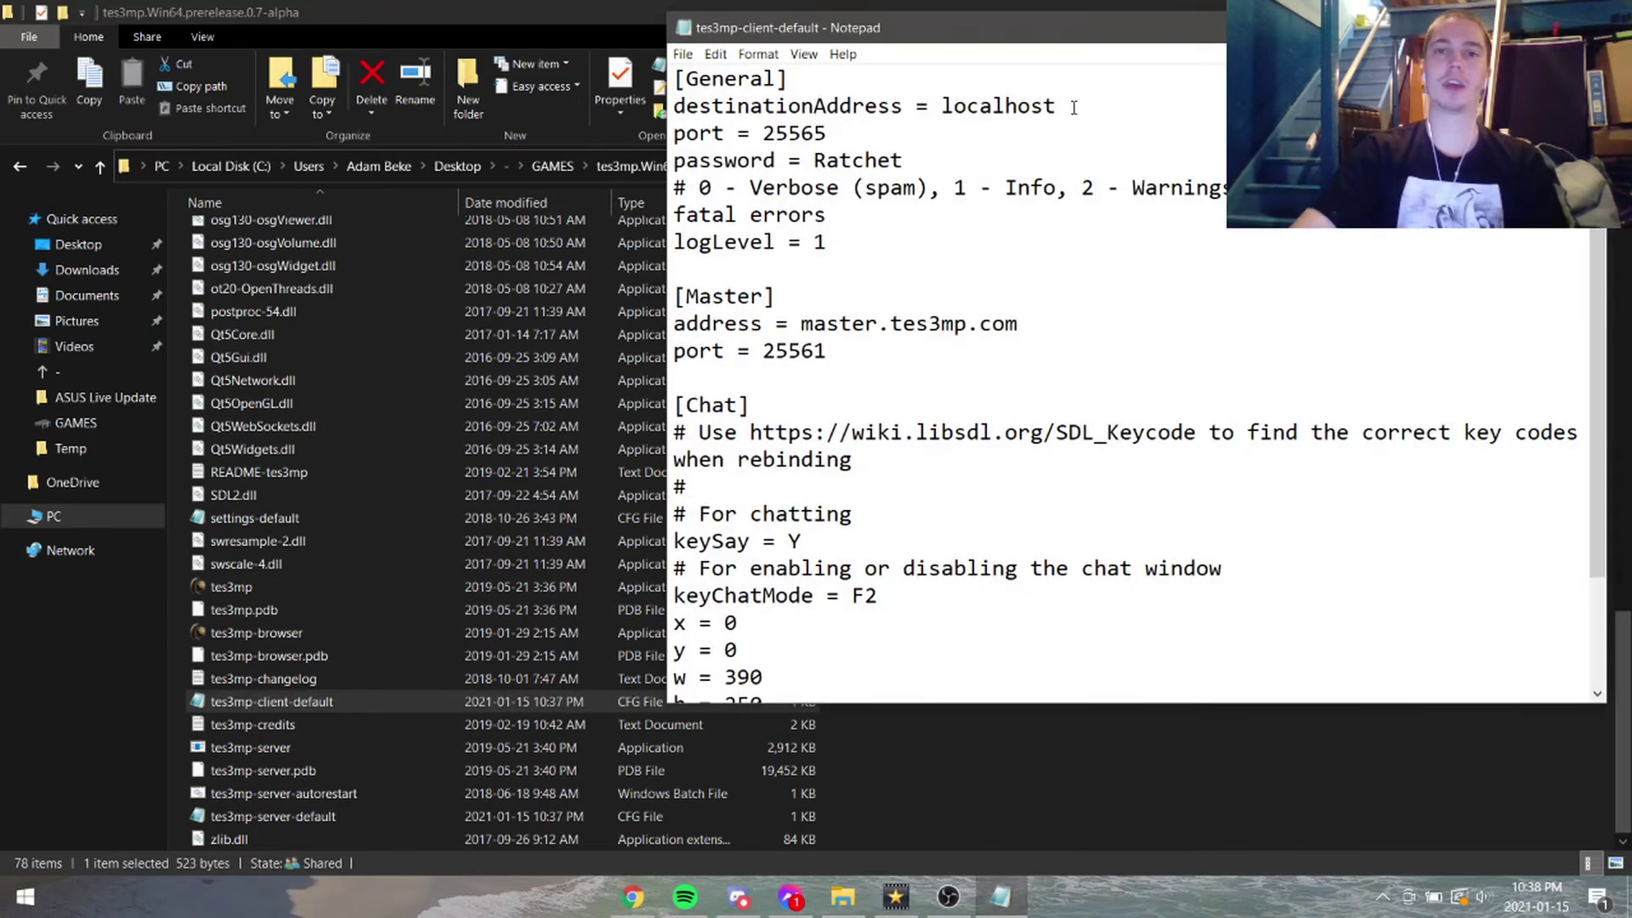
{"action": "left_click_drag", "start_coordinate": [1074, 108], "coordinate": [941, 106]}
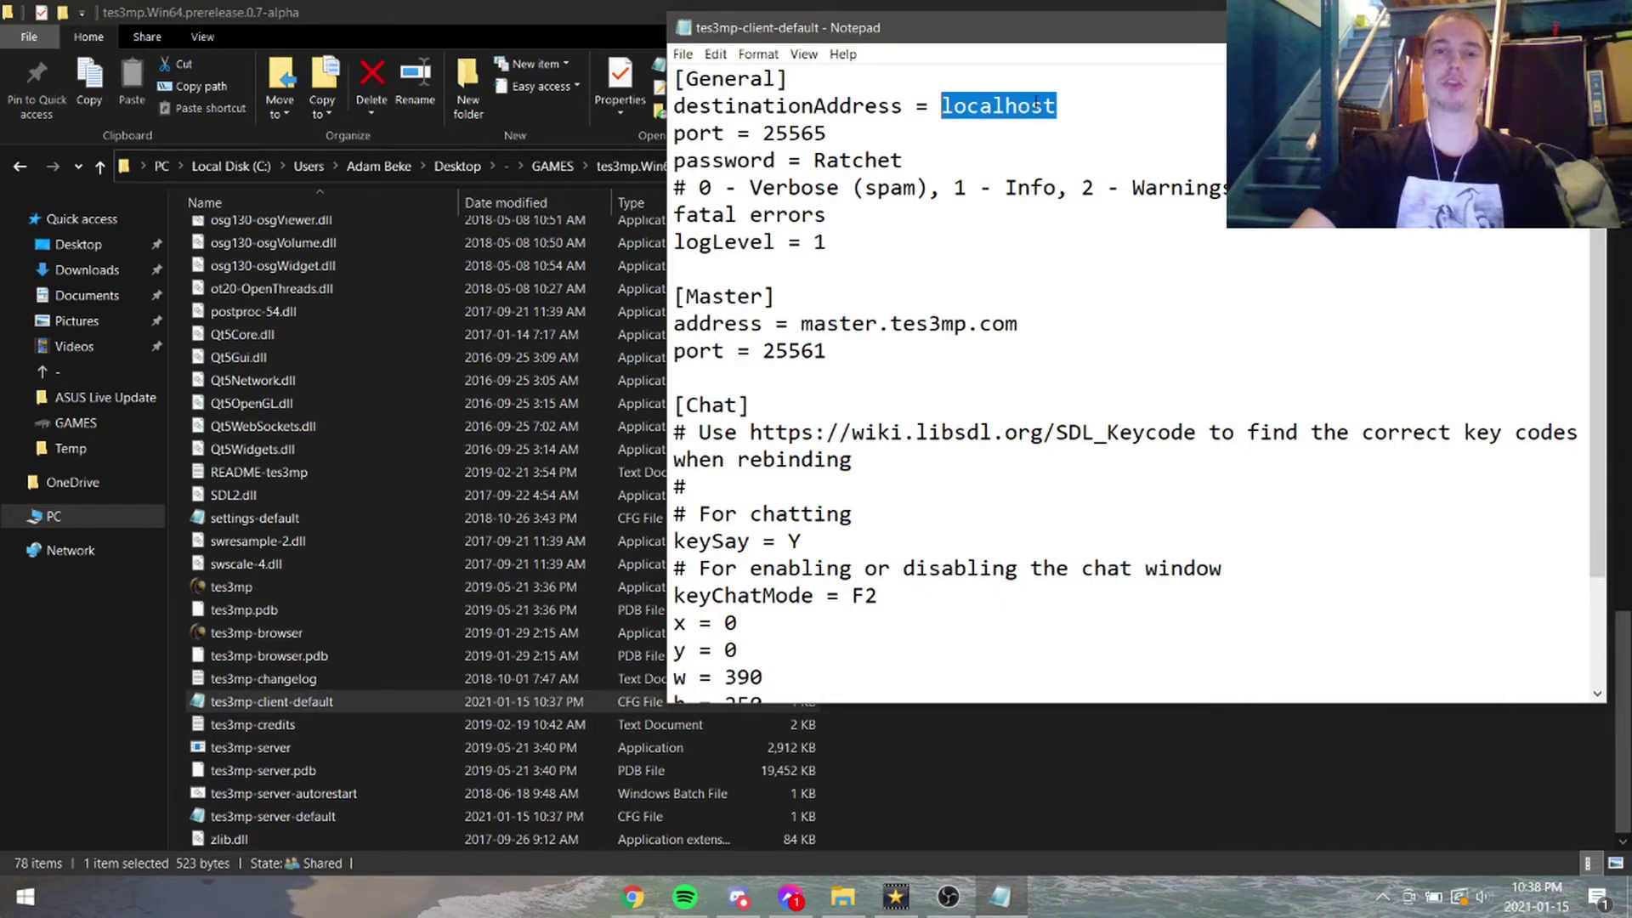
{"action": "left_click", "coordinate": [1078, 775]}
{"action": "scroll", "coordinate": [1071, 682], "scroll_direction": "up", "scroll_amount": 15}
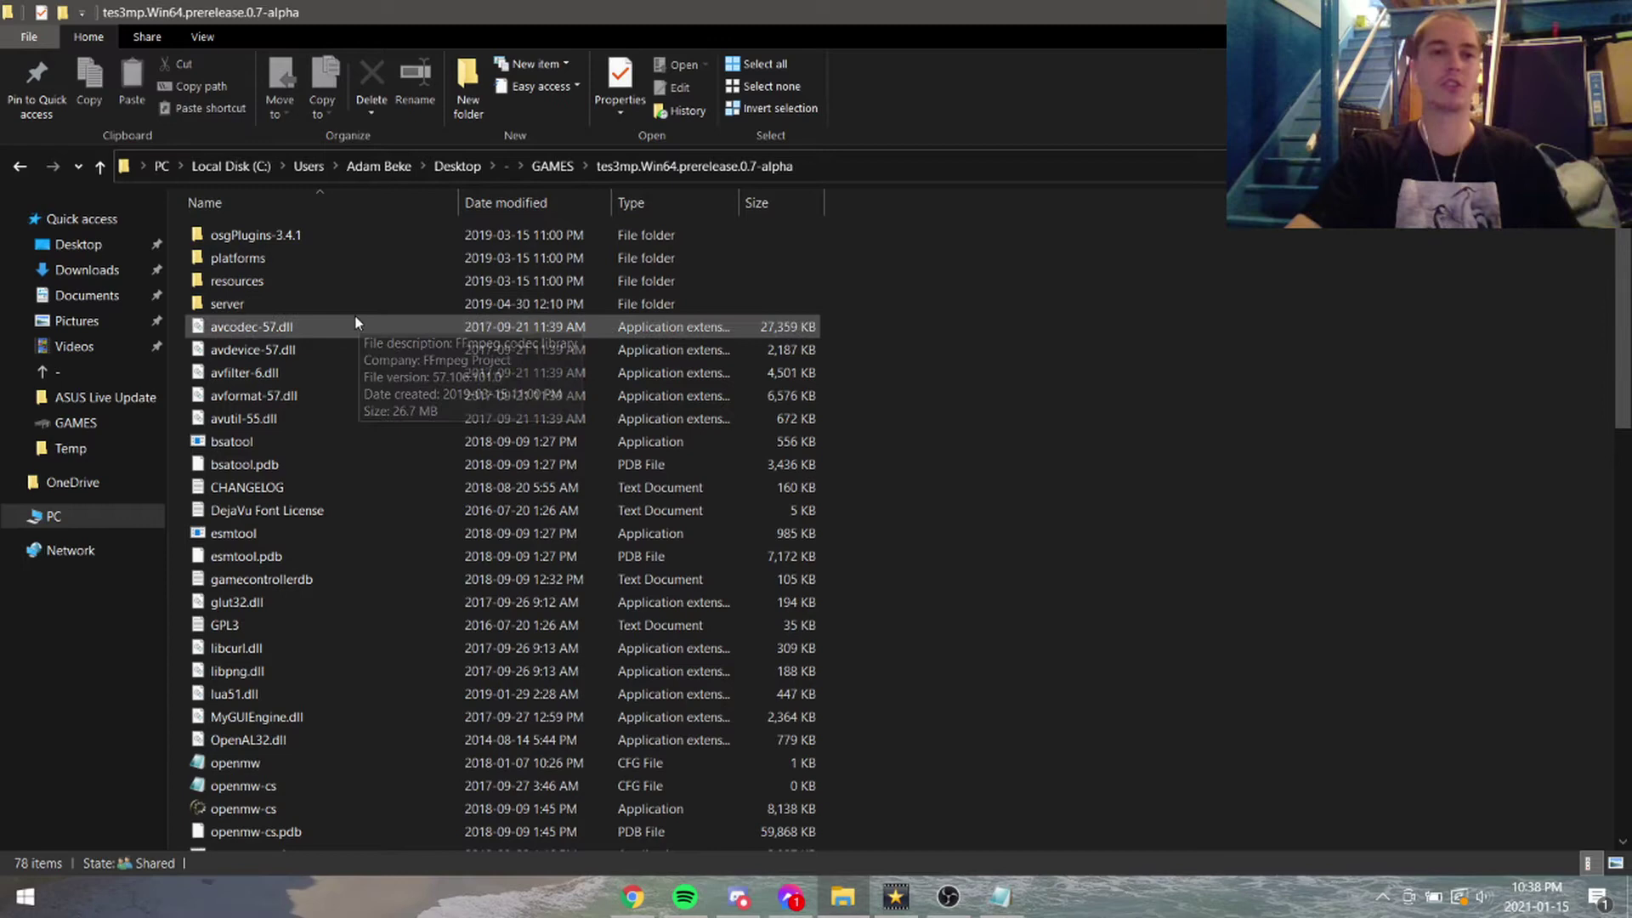
Open server > scripts > config in Notepad and maximize it to show gameMode, loginTime and difficulty
{"action": "double_click", "coordinate": [323, 298]}
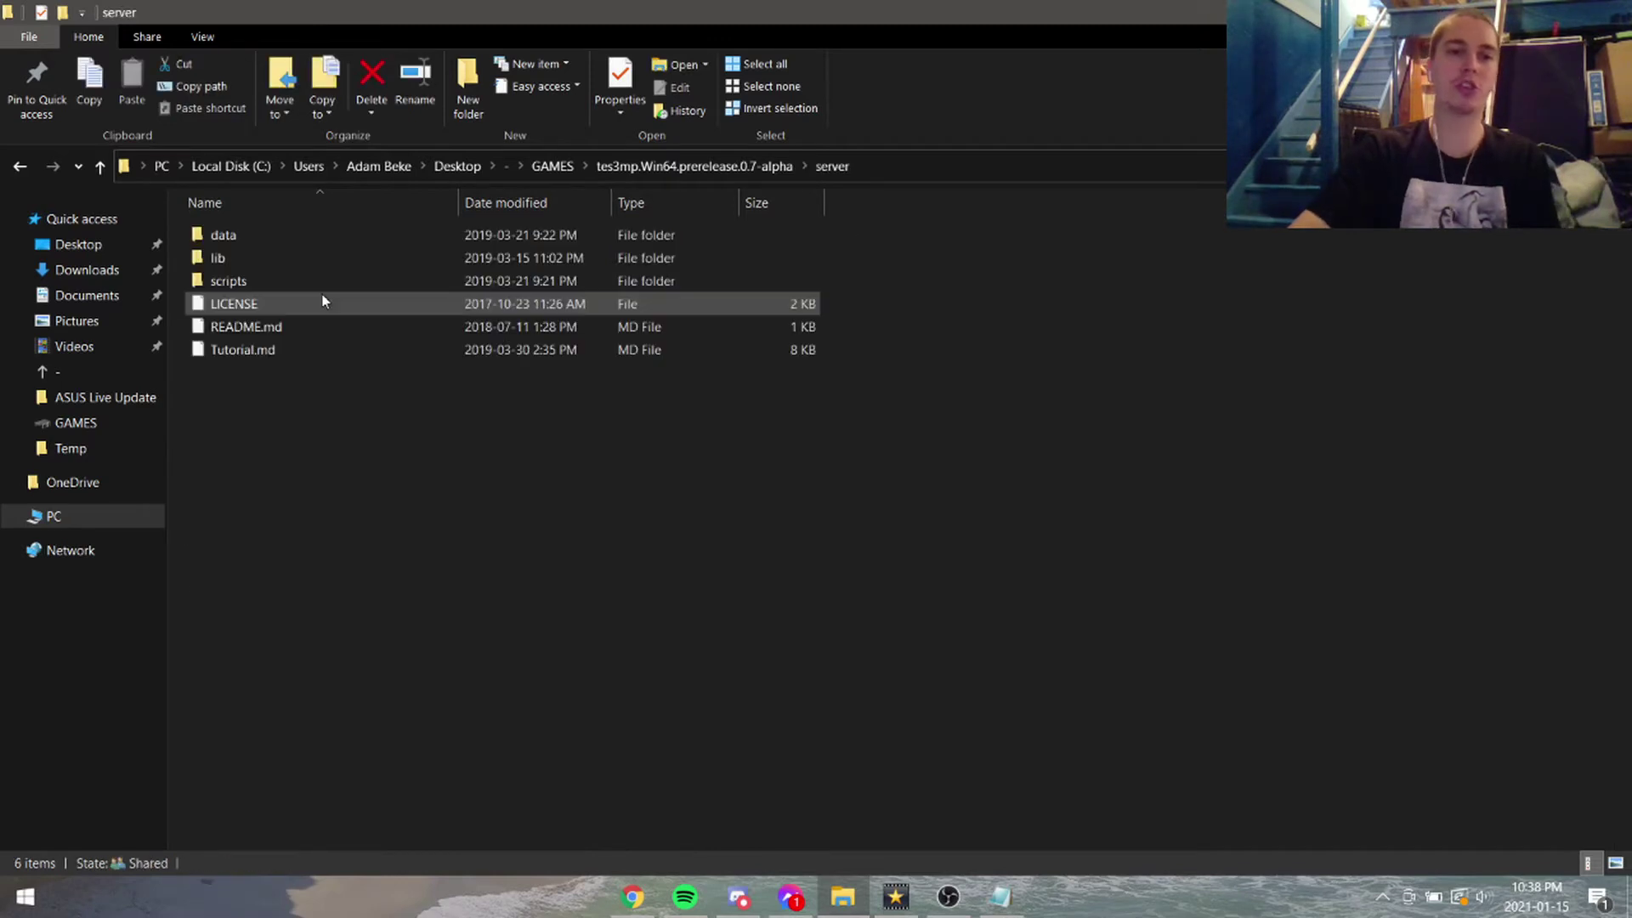
{"action": "double_click", "coordinate": [403, 287]}
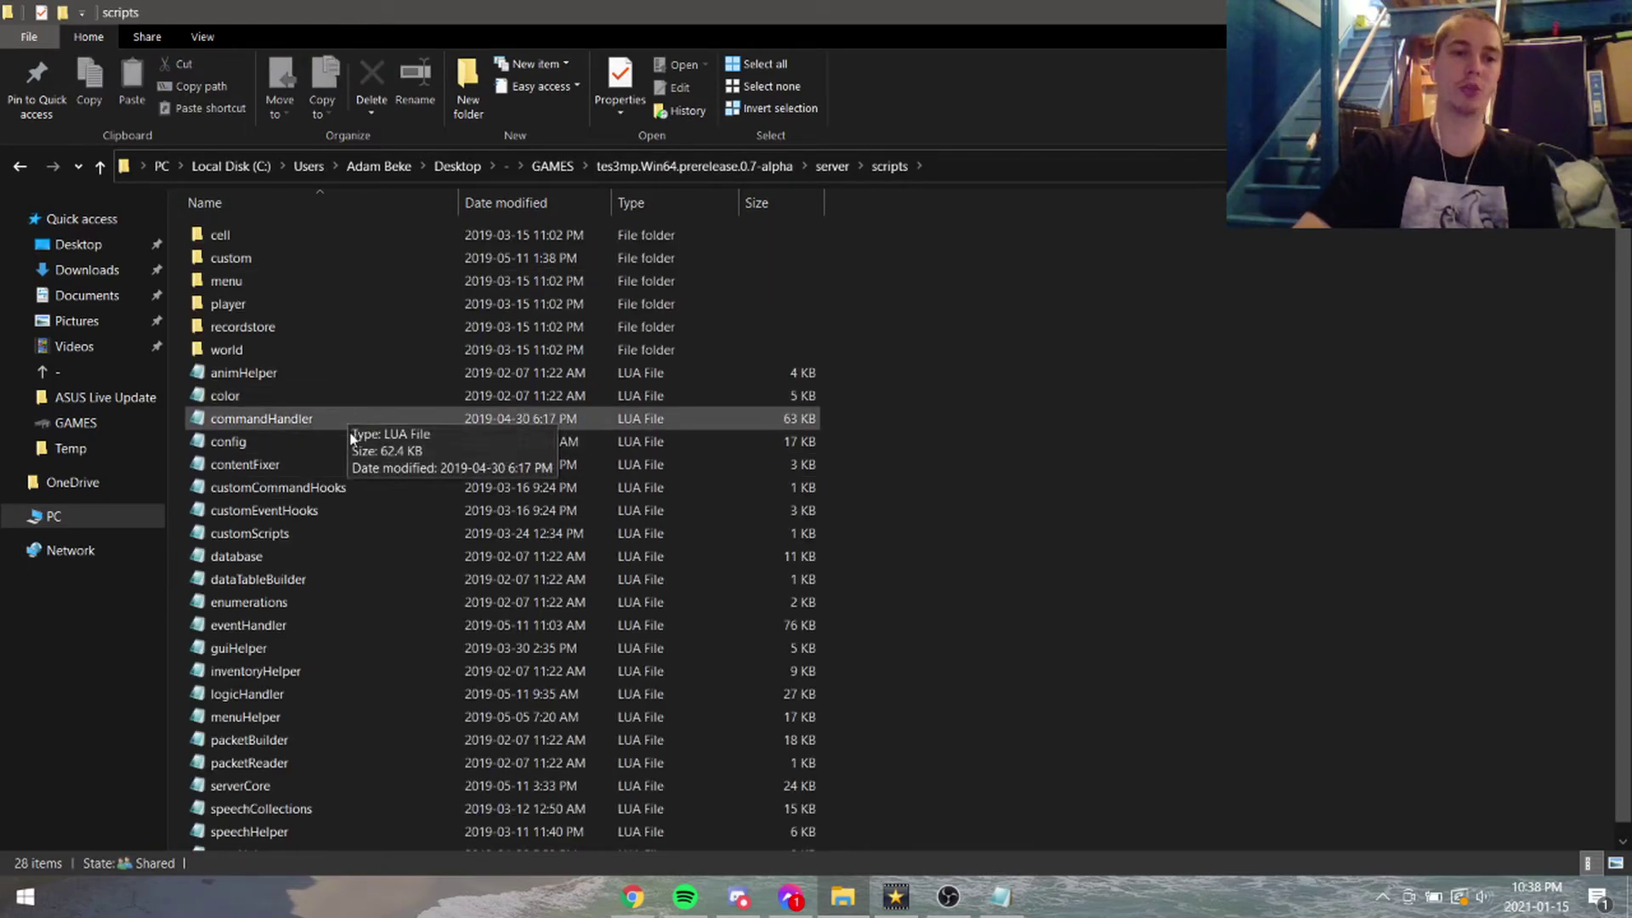
{"action": "double_click", "coordinate": [348, 457]}
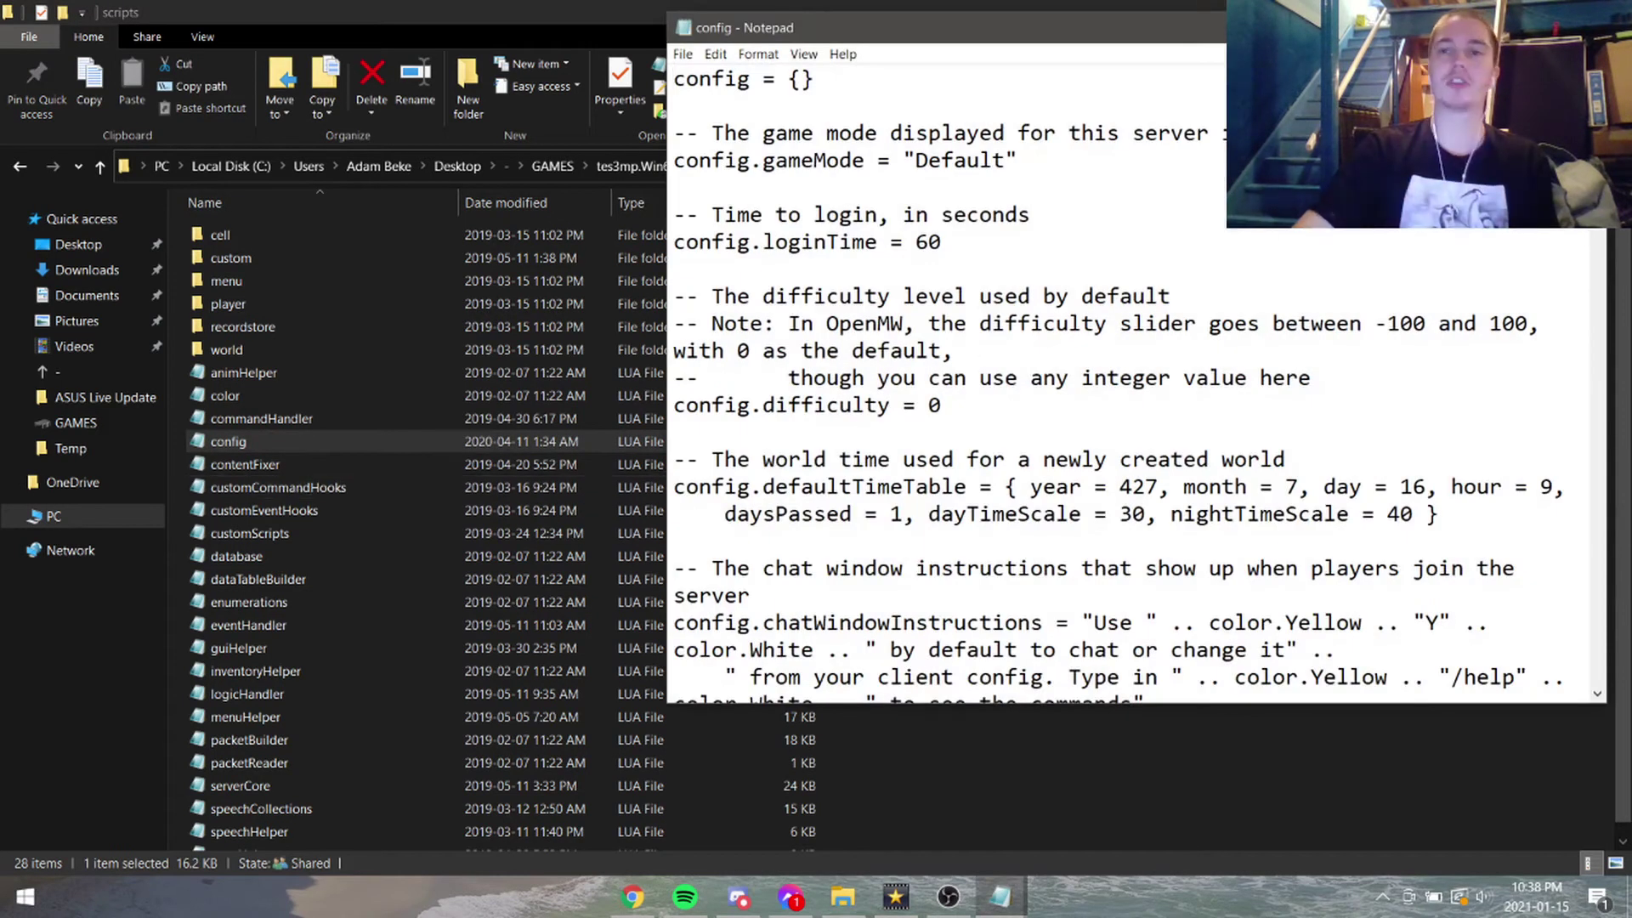
{"action": "key", "text": "super+Up"}
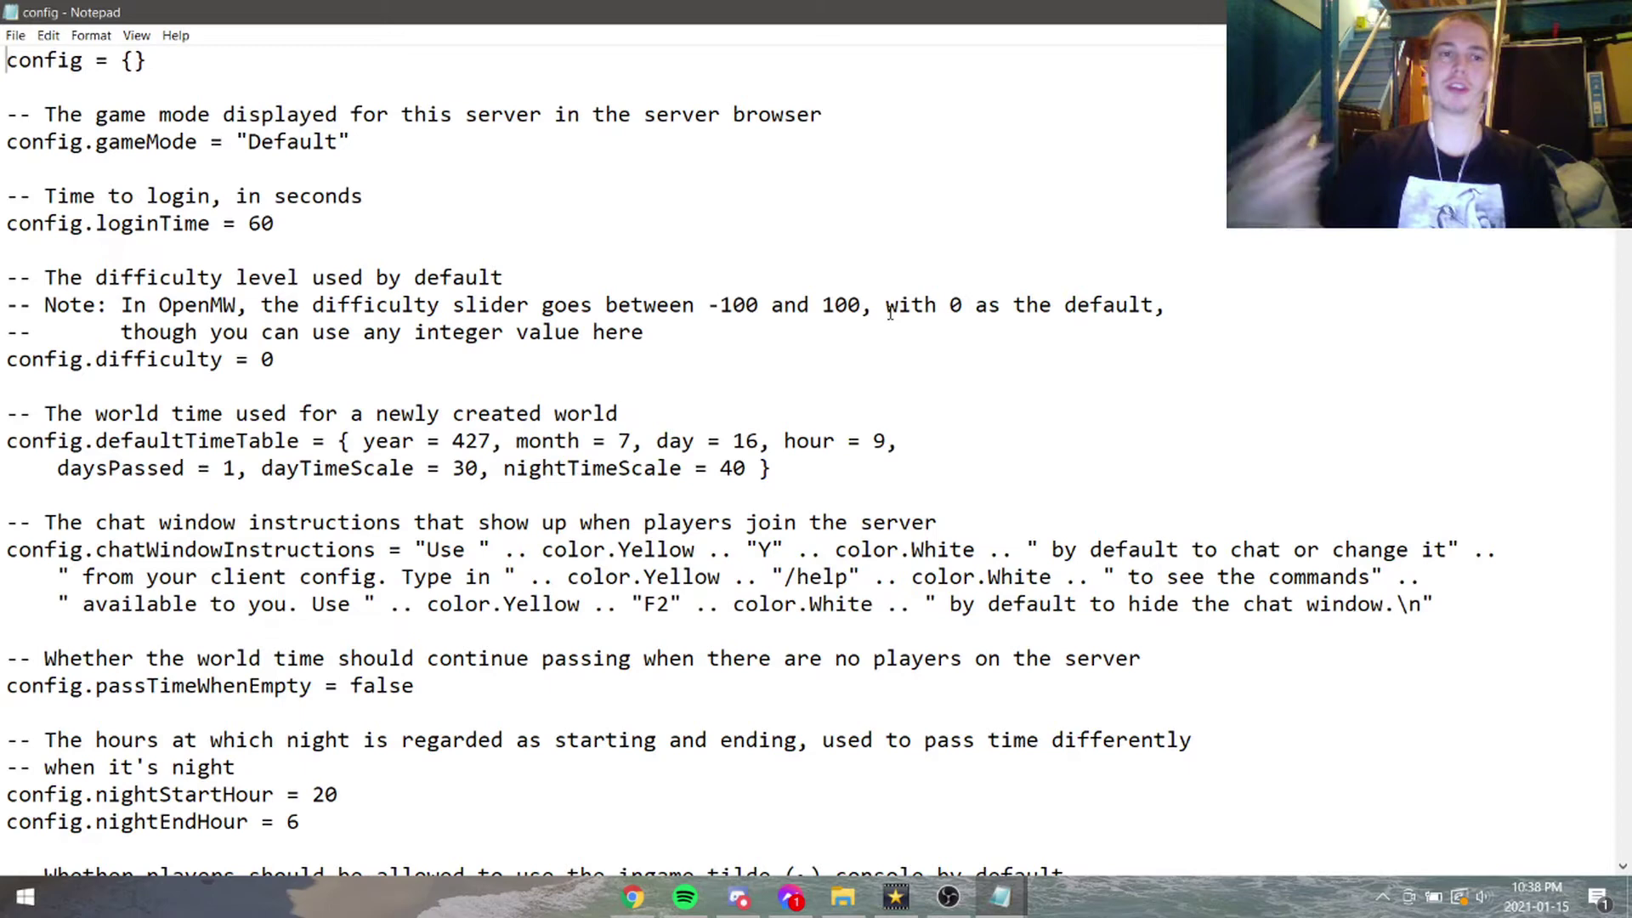
{"action": "left_click", "coordinate": [672, 235]}
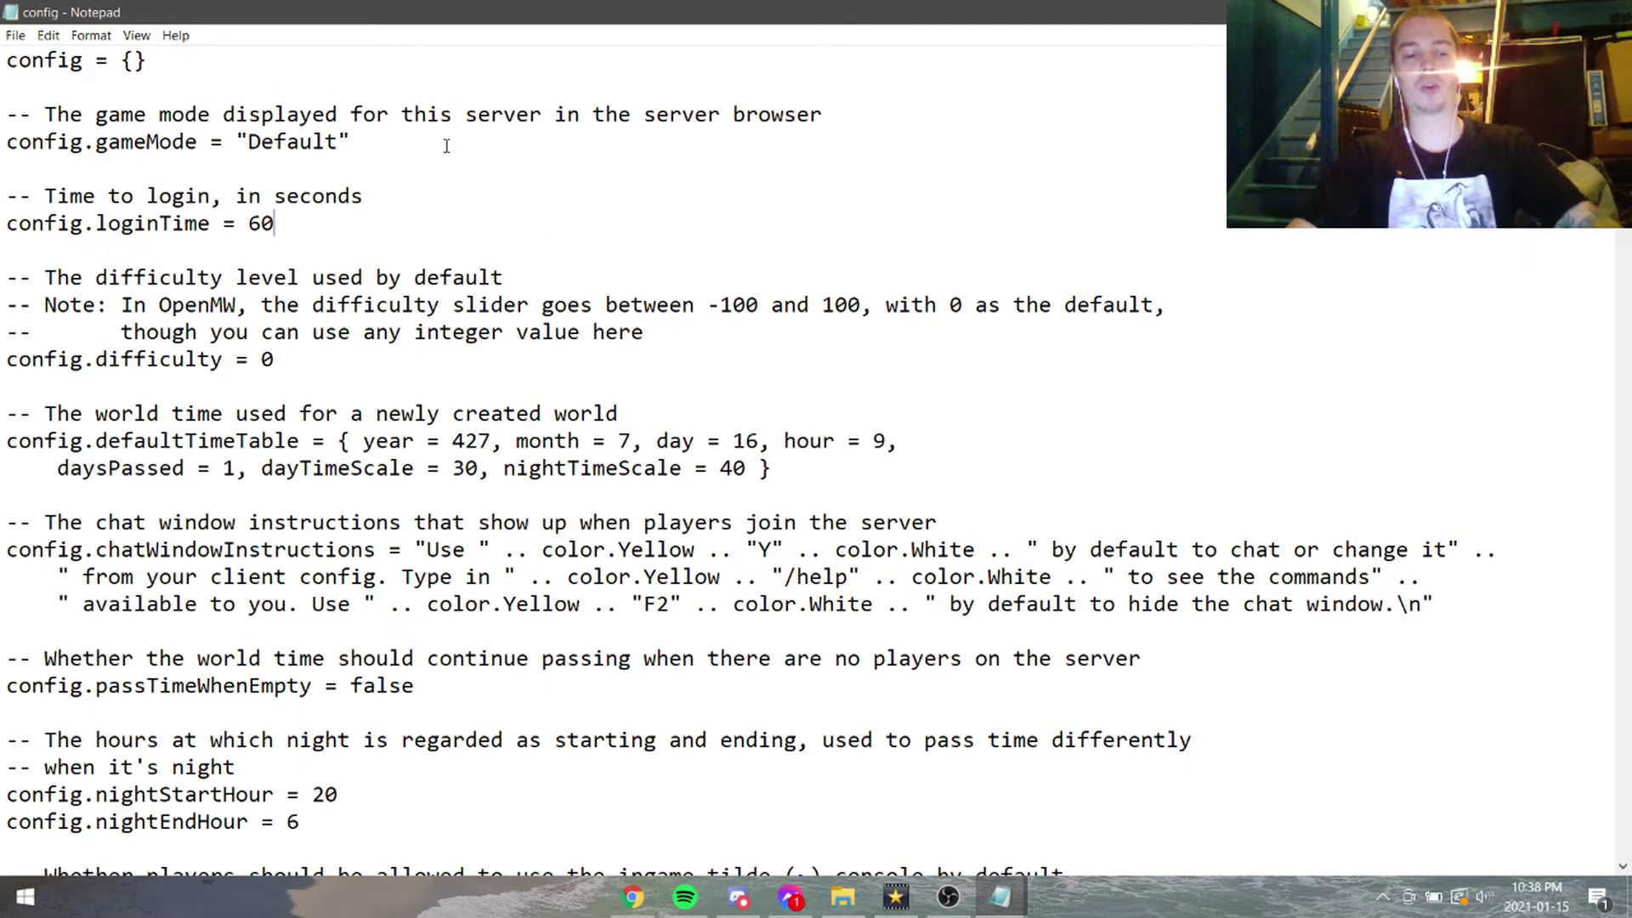
Search config.lua for 'journal' and review the shareJournal and shareFactionRanks values
{"action": "key", "text": "ctrl+f"}
{"action": "left_click", "coordinate": [397, 223]}
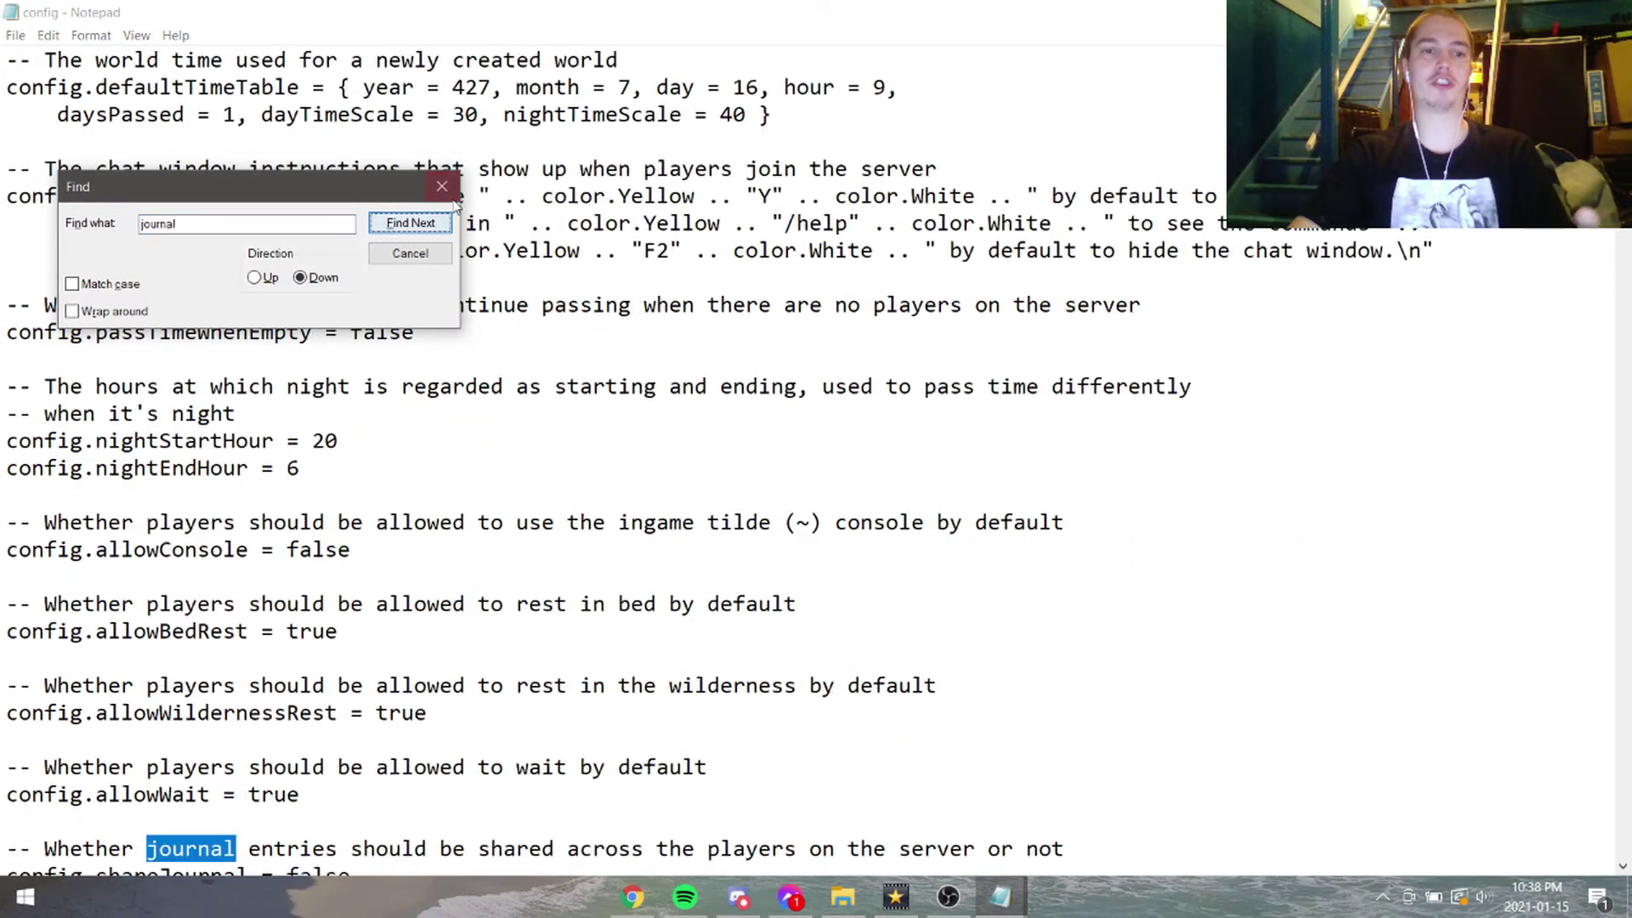
{"action": "left_click", "coordinate": [443, 187]}
{"action": "scroll", "coordinate": [543, 503], "scroll_direction": "down", "scroll_amount": 3}
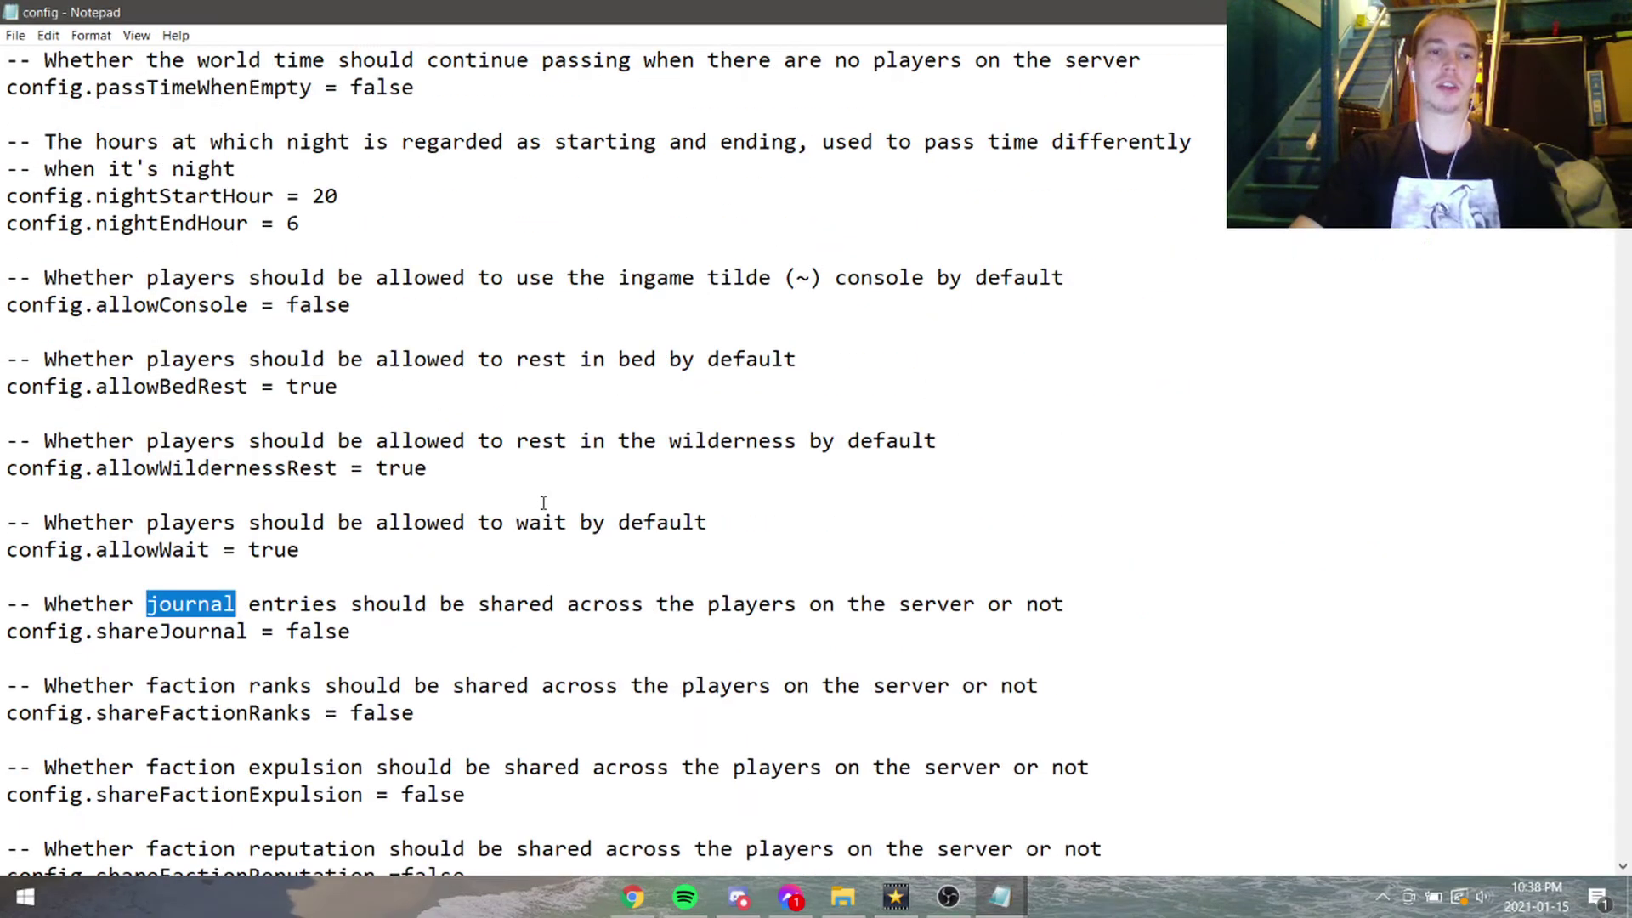
{"action": "left_click", "coordinate": [308, 629]}
{"action": "scroll", "coordinate": [114, 621], "scroll_direction": "down", "scroll_amount": 2}
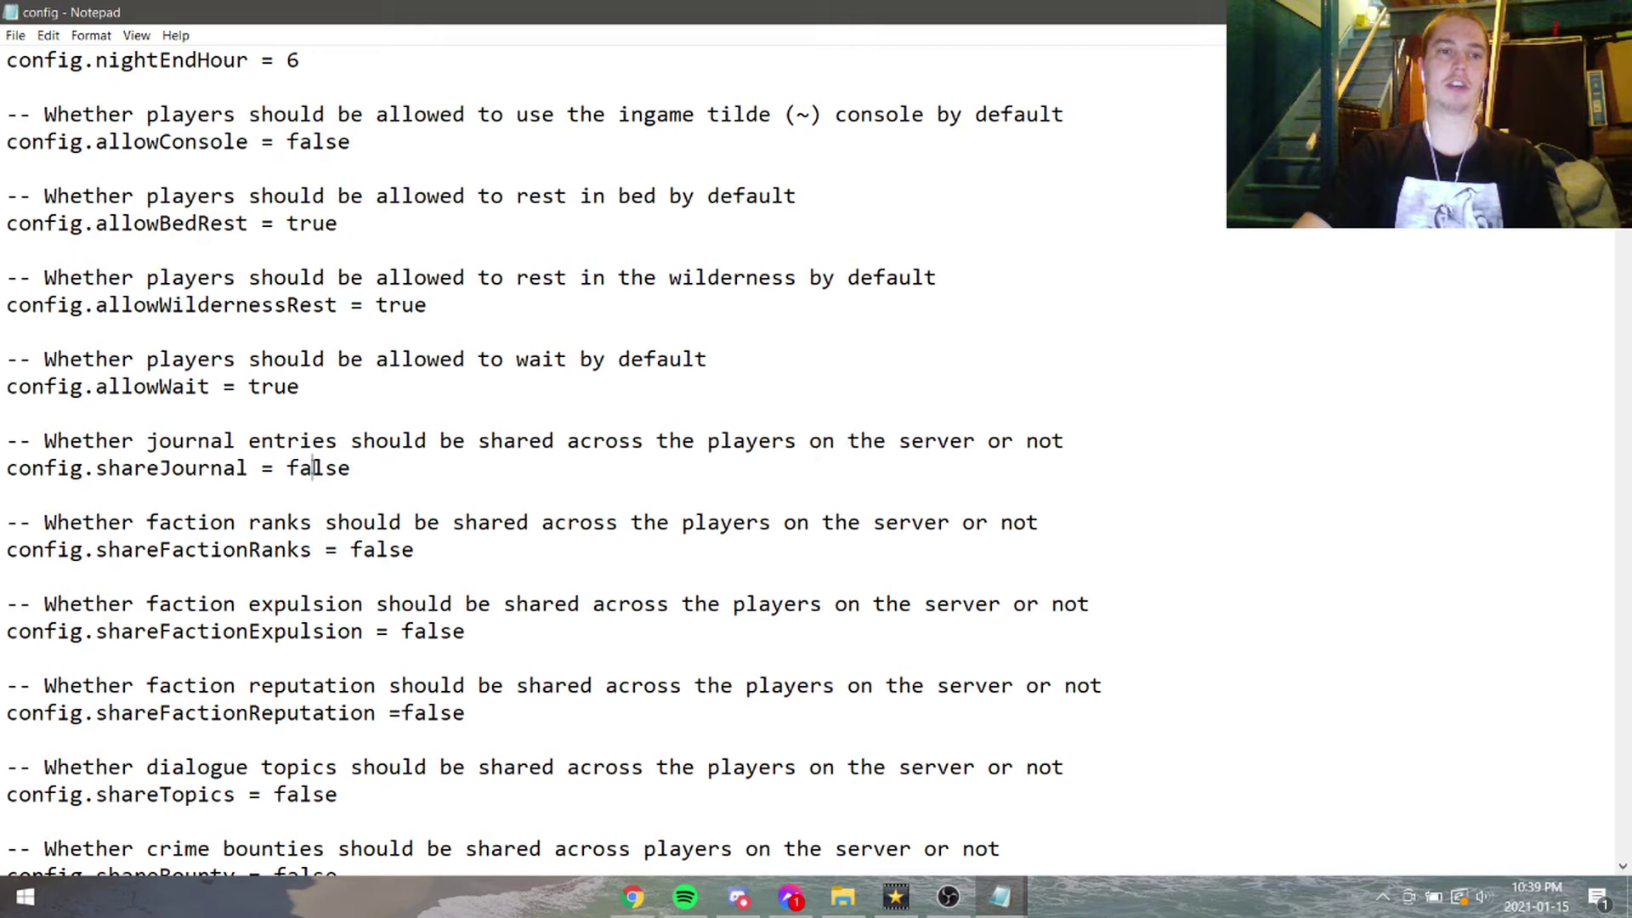
{"action": "double_click", "coordinate": [383, 467]}
{"action": "left_click", "coordinate": [382, 471]}
{"action": "left_click_drag", "start_coordinate": [373, 554], "coordinate": [435, 554]}
{"action": "left_click", "coordinate": [265, 539]}
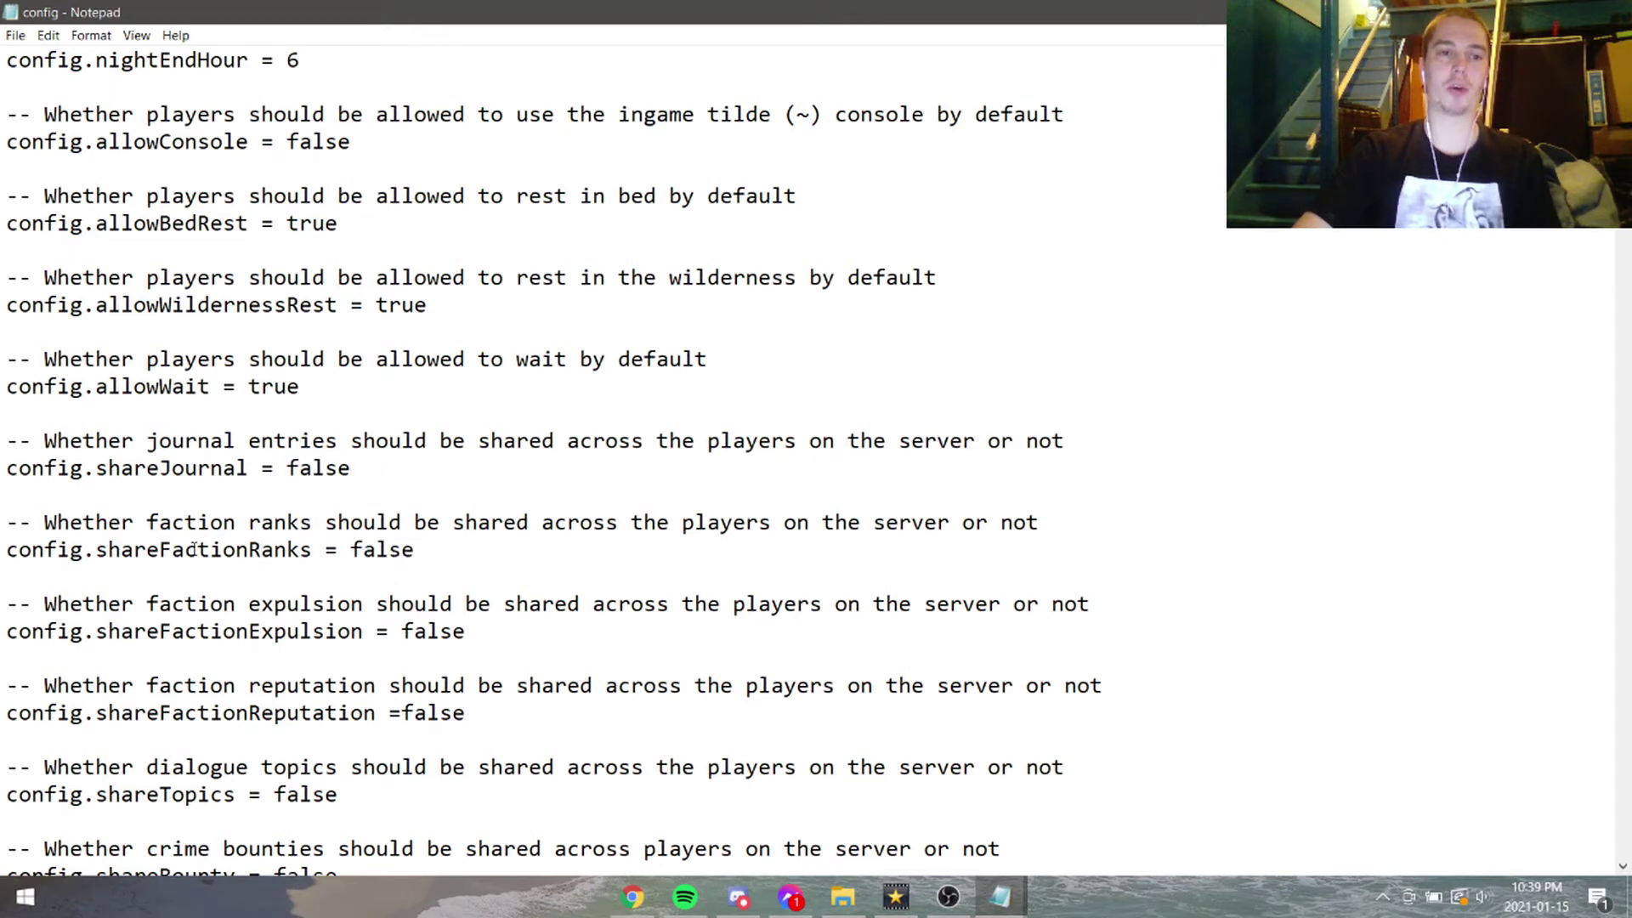
Review the shareFactionExpulsion and shareBounty settings further down
{"action": "scroll", "coordinate": [376, 568], "scroll_direction": "down", "scroll_amount": 1}
{"action": "left_click_drag", "start_coordinate": [249, 551], "coordinate": [439, 551]}
{"action": "left_click", "coordinate": [439, 550]}
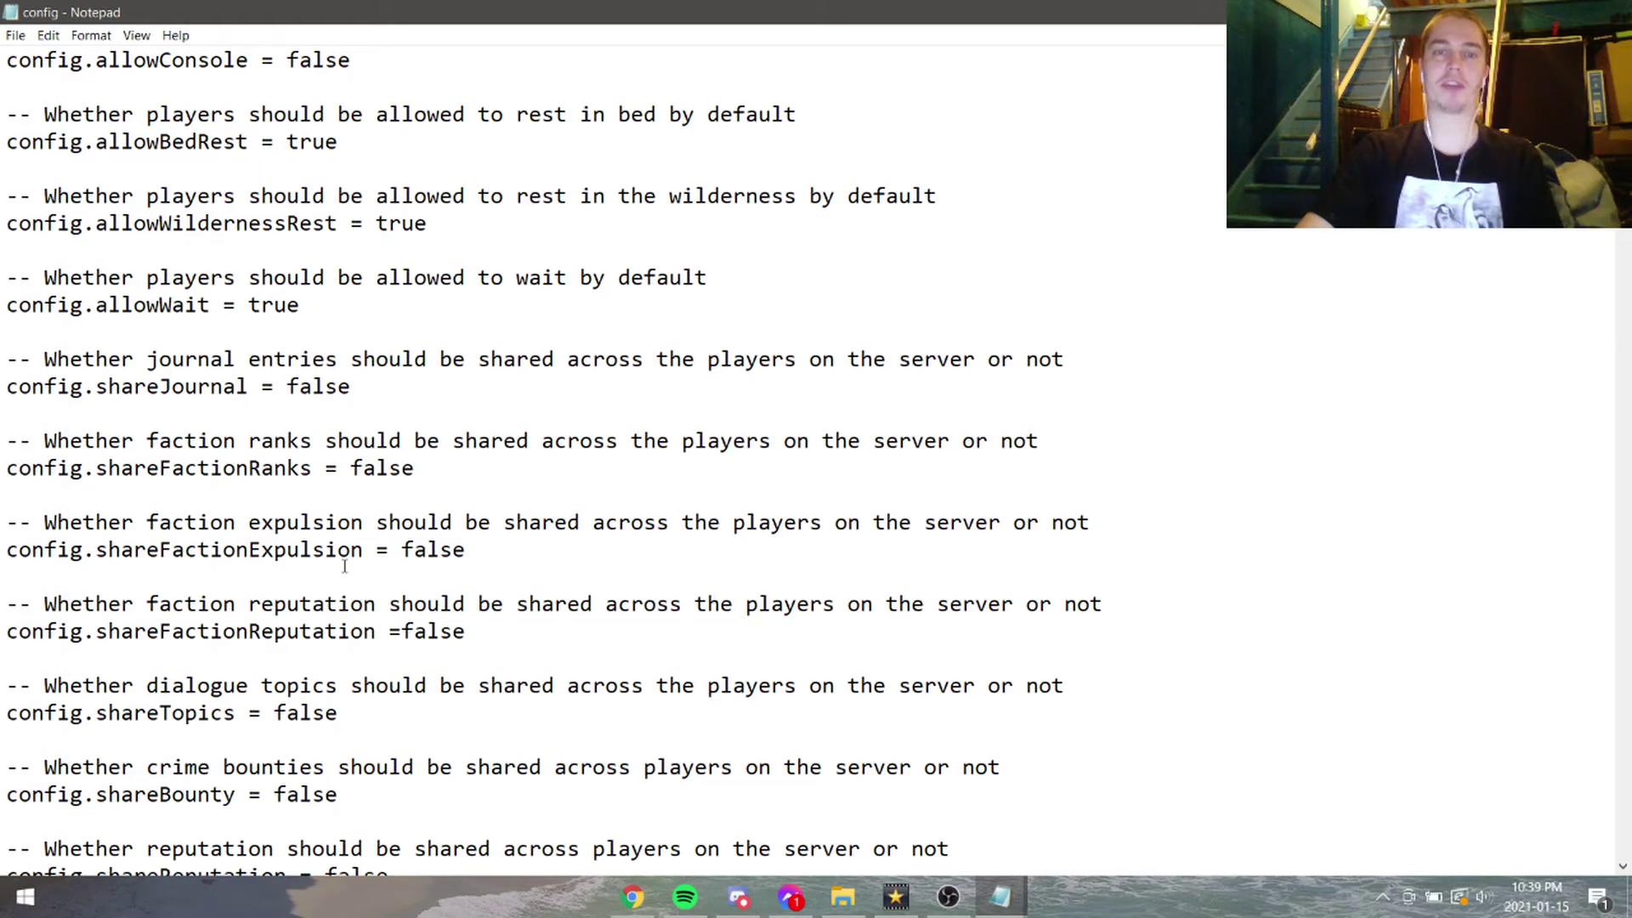
{"action": "scroll", "coordinate": [316, 649], "scroll_direction": "down", "scroll_amount": 1}
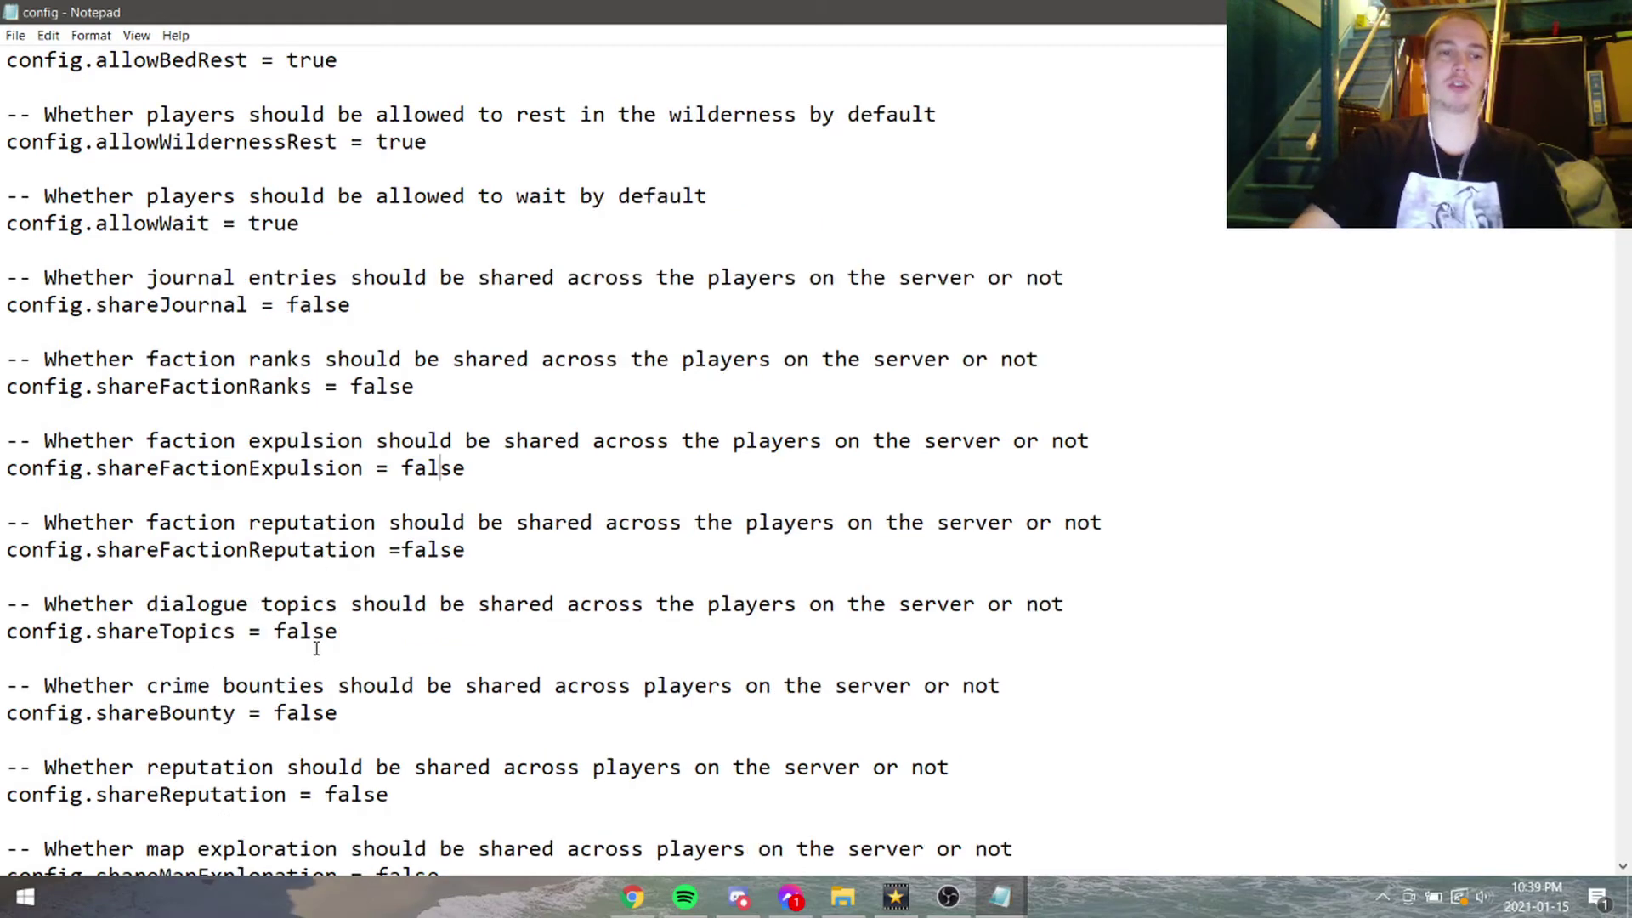
{"action": "left_click", "coordinate": [245, 712]}
{"action": "scroll", "coordinate": [291, 659], "scroll_direction": "down", "scroll_amount": 4}
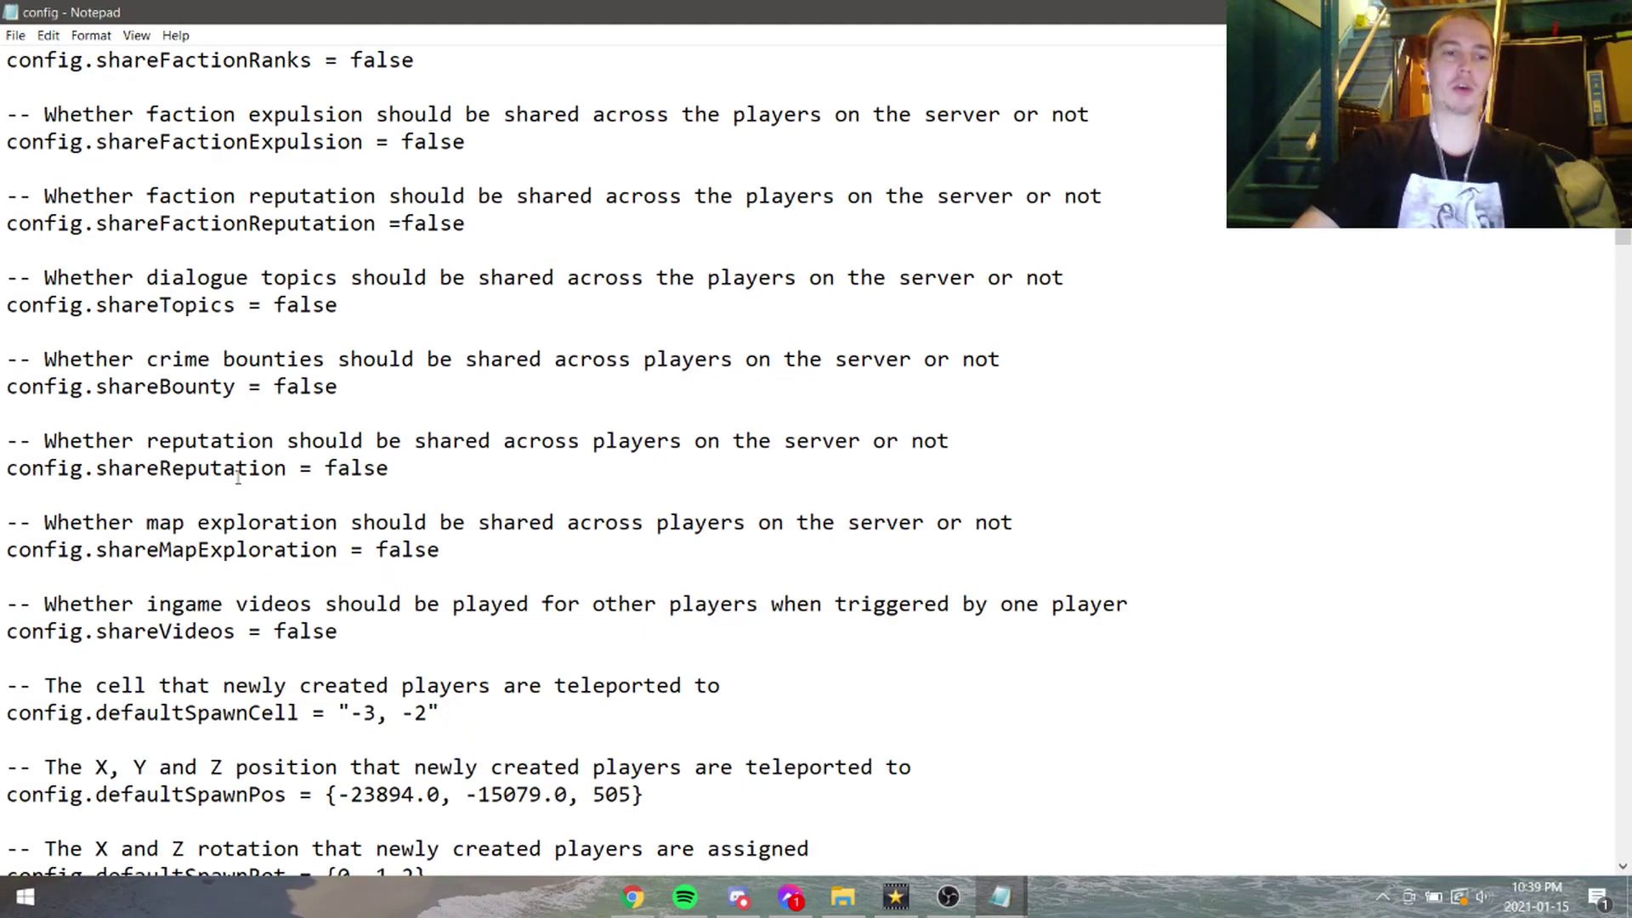
{"action": "scroll", "coordinate": [238, 478], "scroll_direction": "up", "scroll_amount": 7}
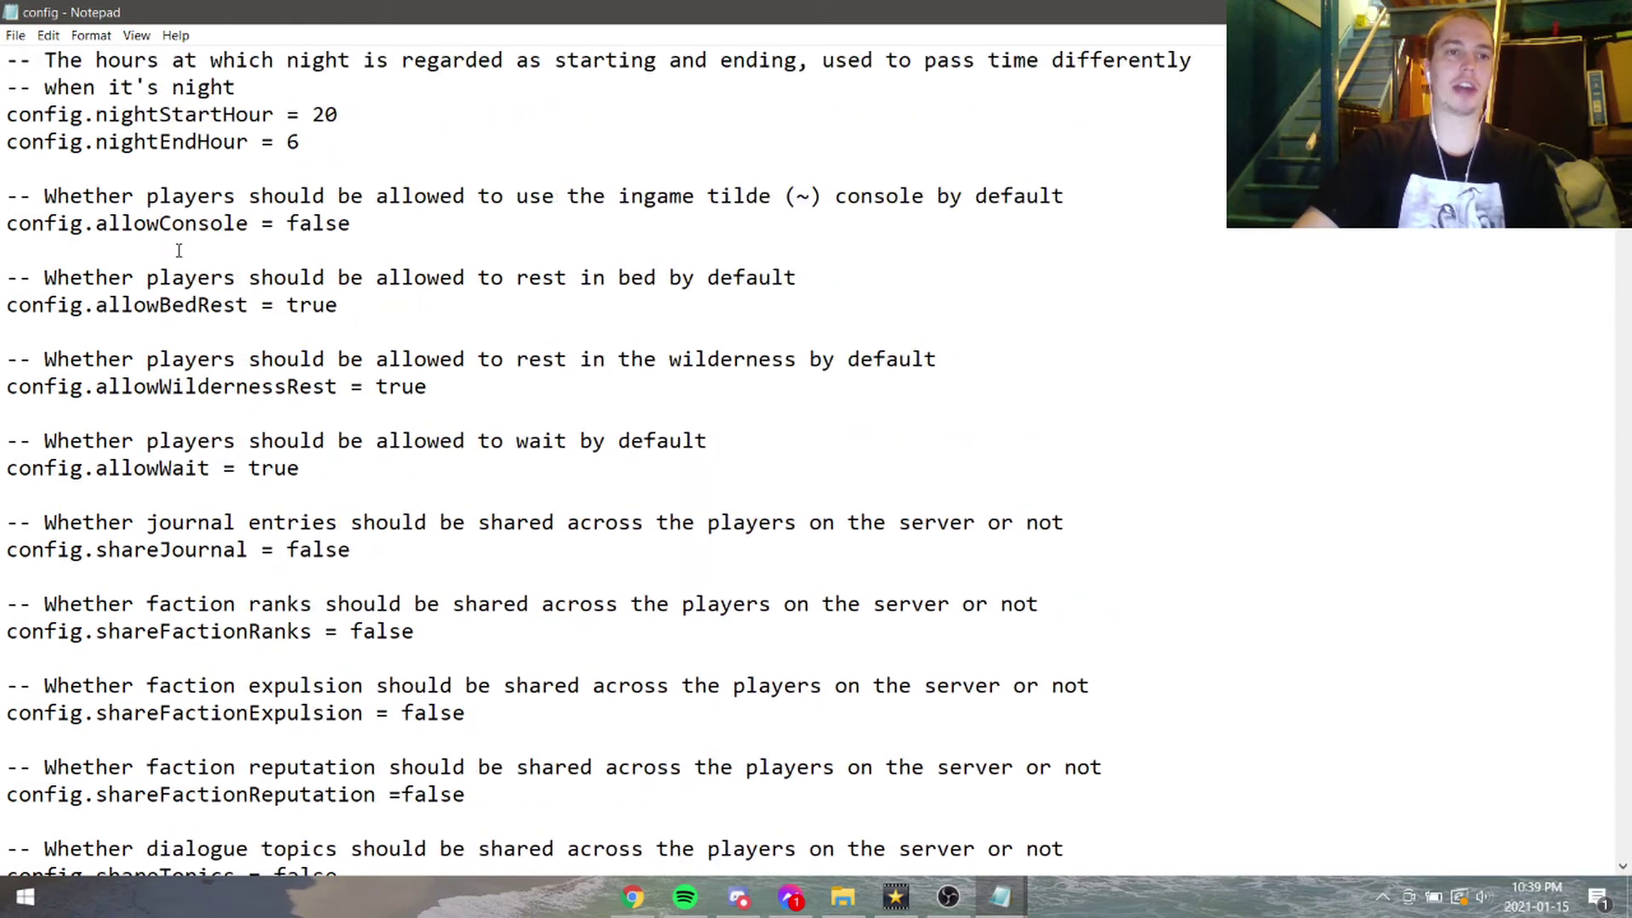
Check the allowBedRest and allowWildernessRest values, scroll back to the top, and minimize Notepad
{"action": "left_click_drag", "start_coordinate": [238, 308], "coordinate": [428, 308]}
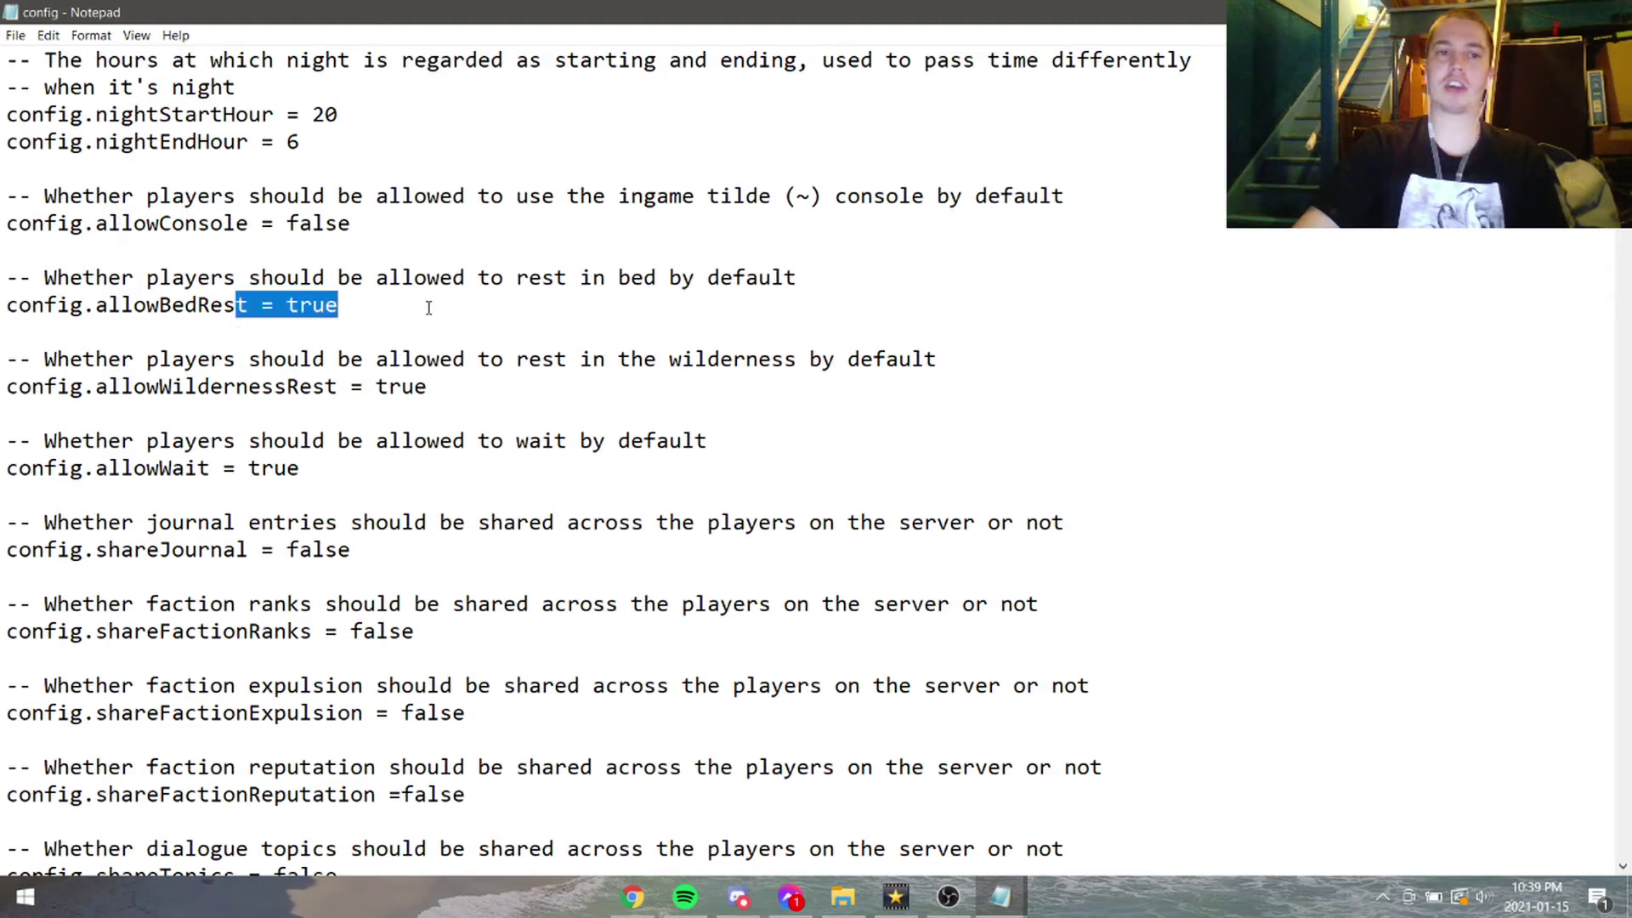
{"action": "left_click_drag", "start_coordinate": [307, 386], "coordinate": [490, 382]}
{"action": "left_click", "coordinate": [491, 359]}
{"action": "scroll", "coordinate": [491, 354], "scroll_direction": "up", "scroll_amount": 5}
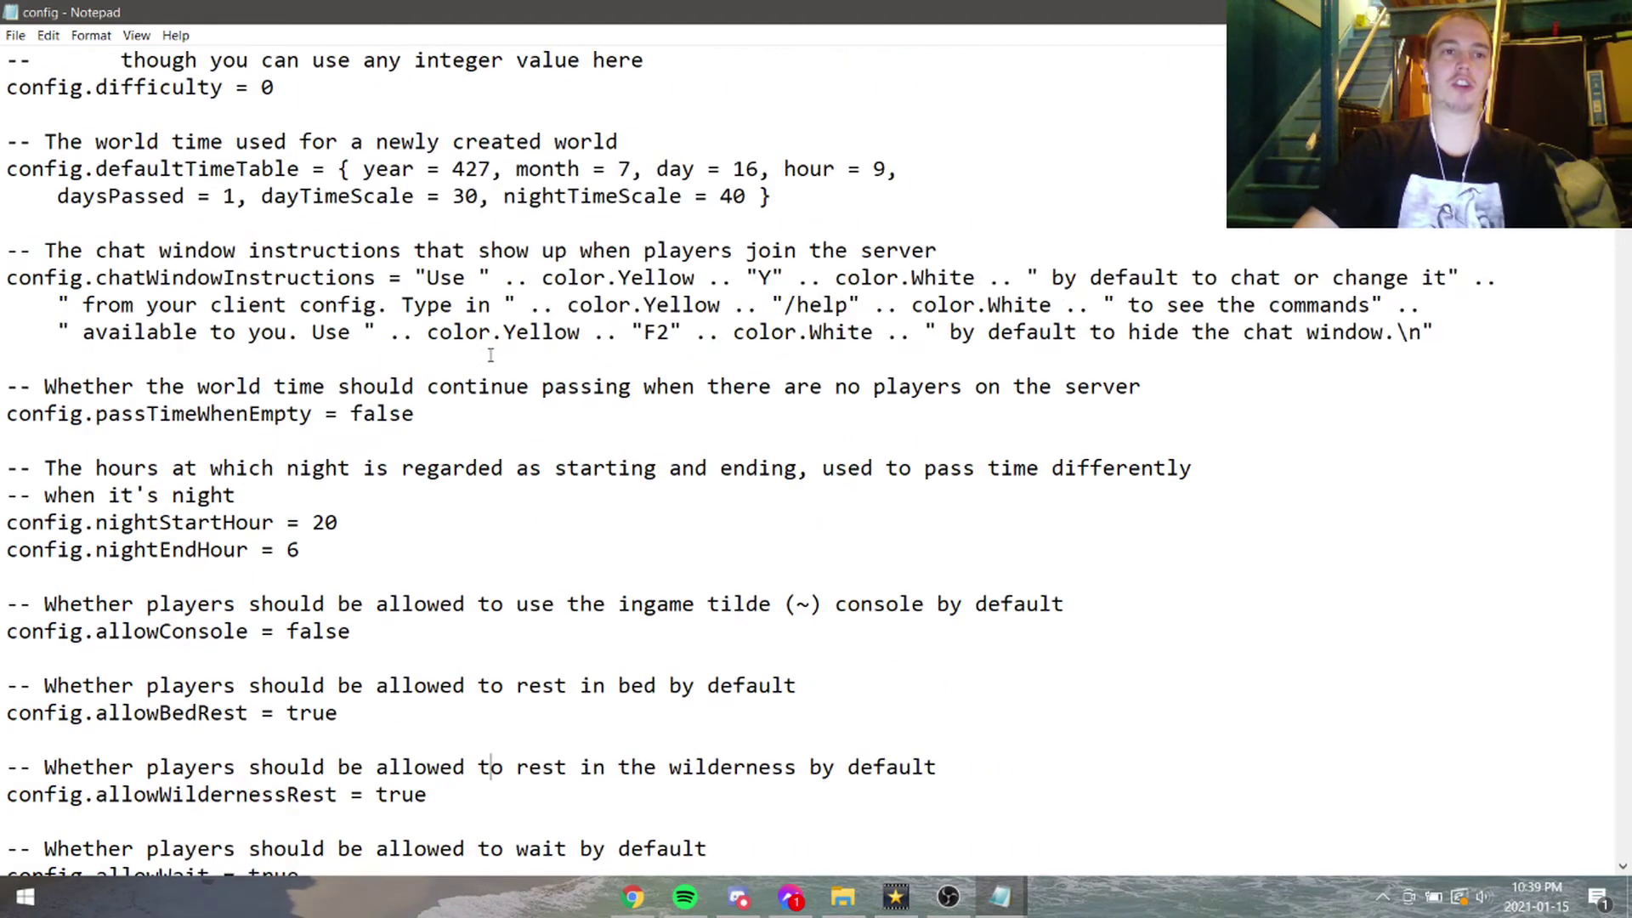
{"action": "scroll", "coordinate": [492, 354], "scroll_direction": "up", "scroll_amount": 4}
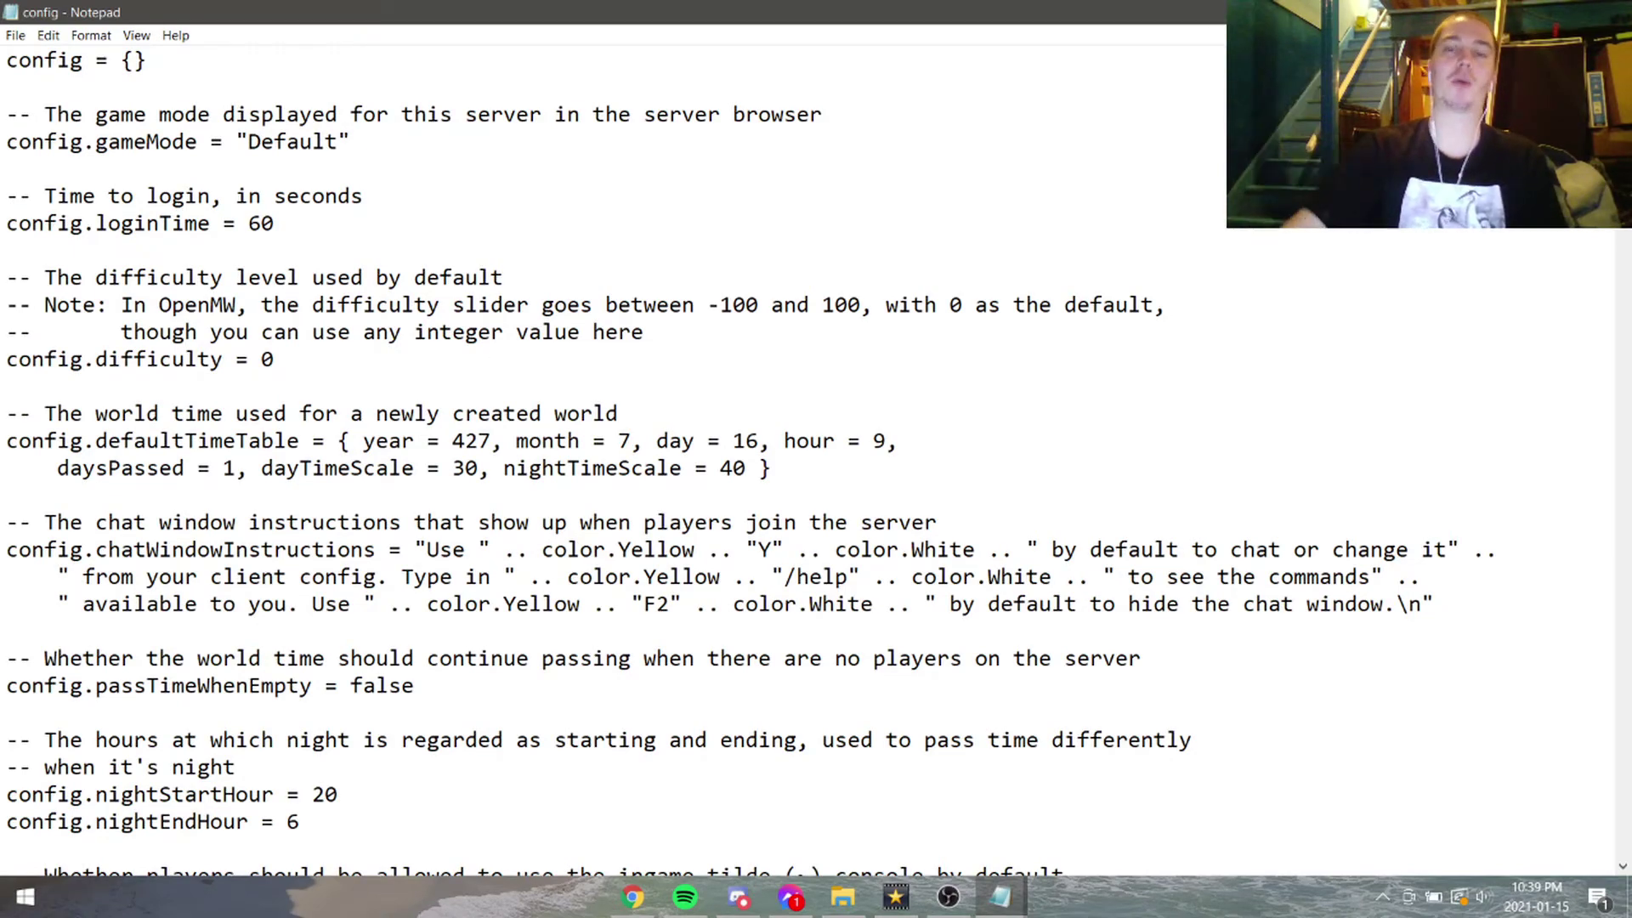
{"action": "left_click", "coordinate": [1001, 897]}
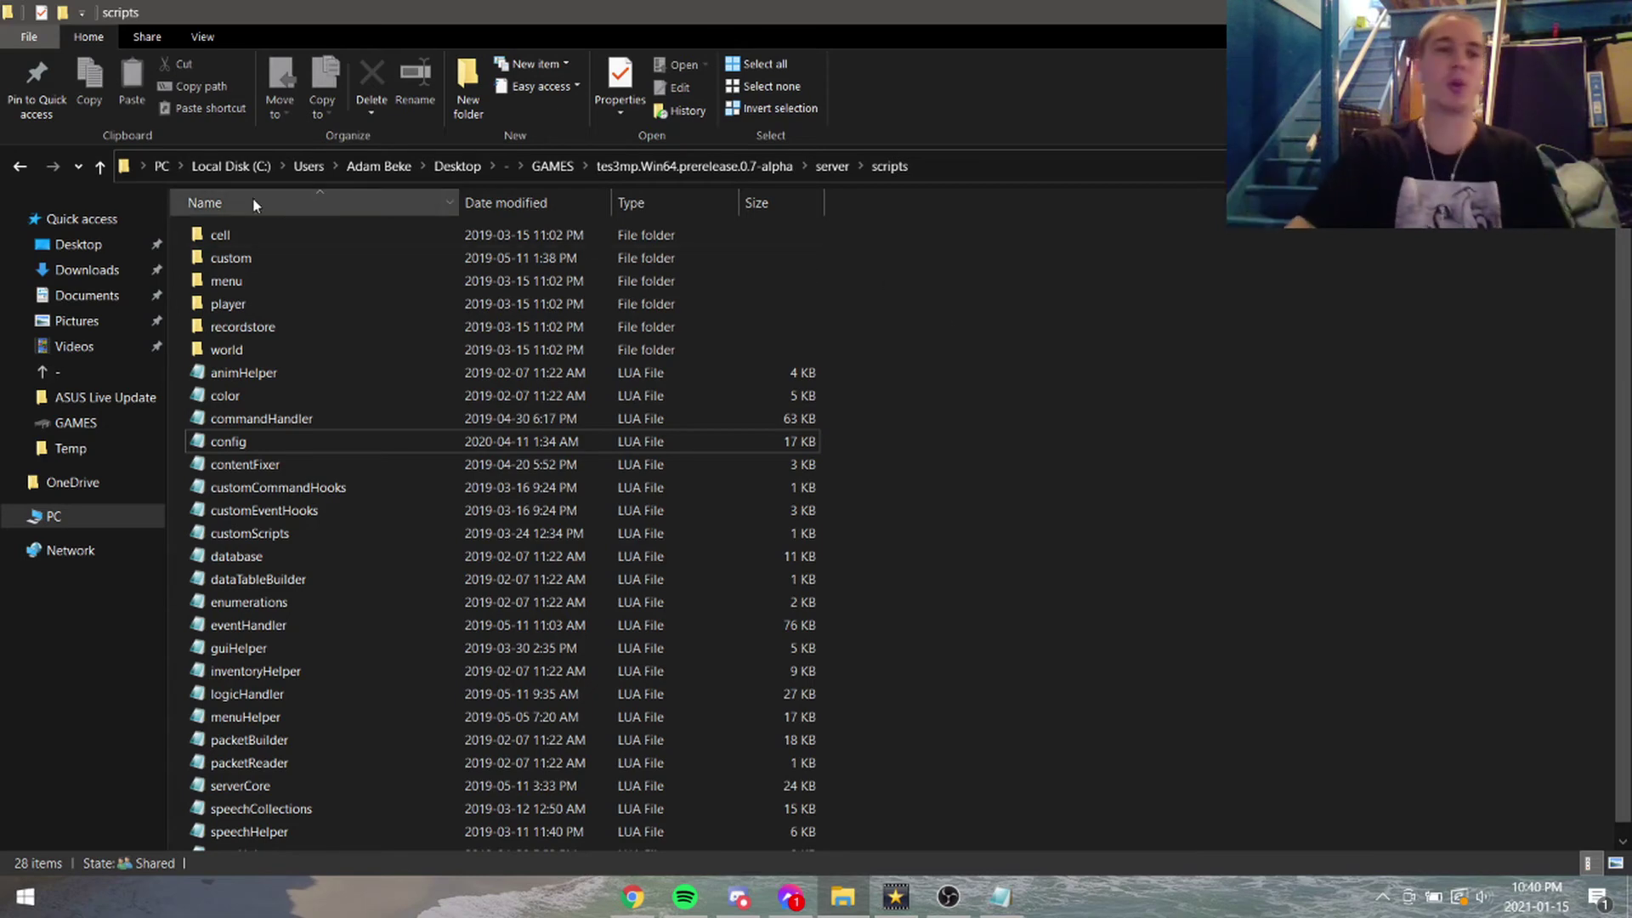
Navigate from the scripts area back up to the server folder via the breadcrumbs
{"action": "double_click", "coordinate": [263, 242]}
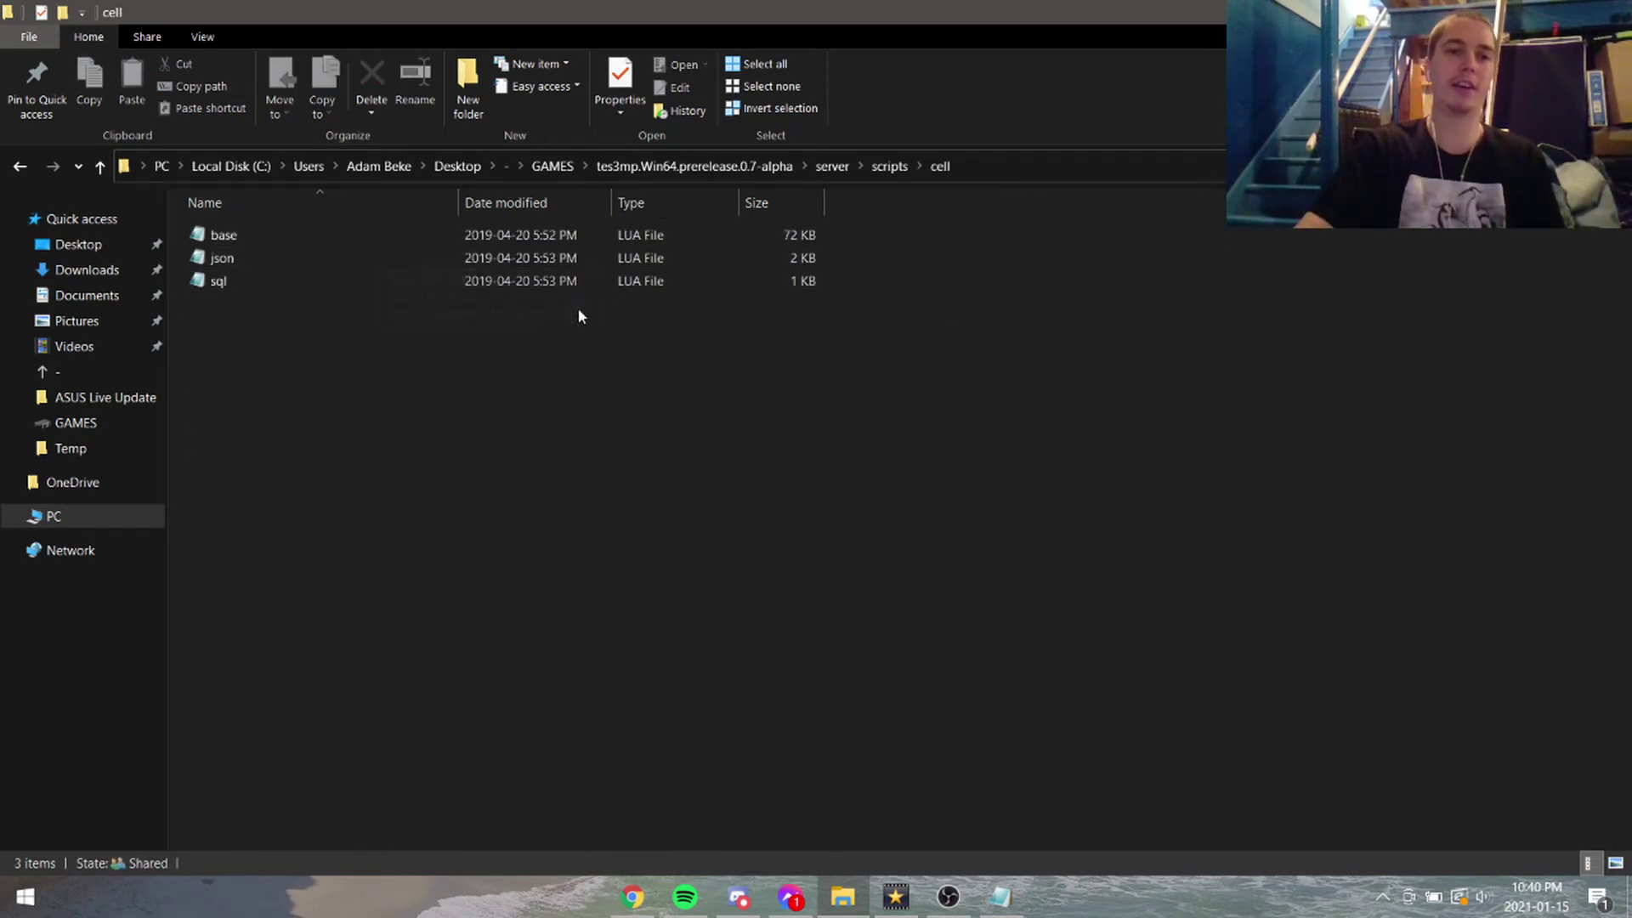
{"action": "left_click", "coordinate": [893, 169]}
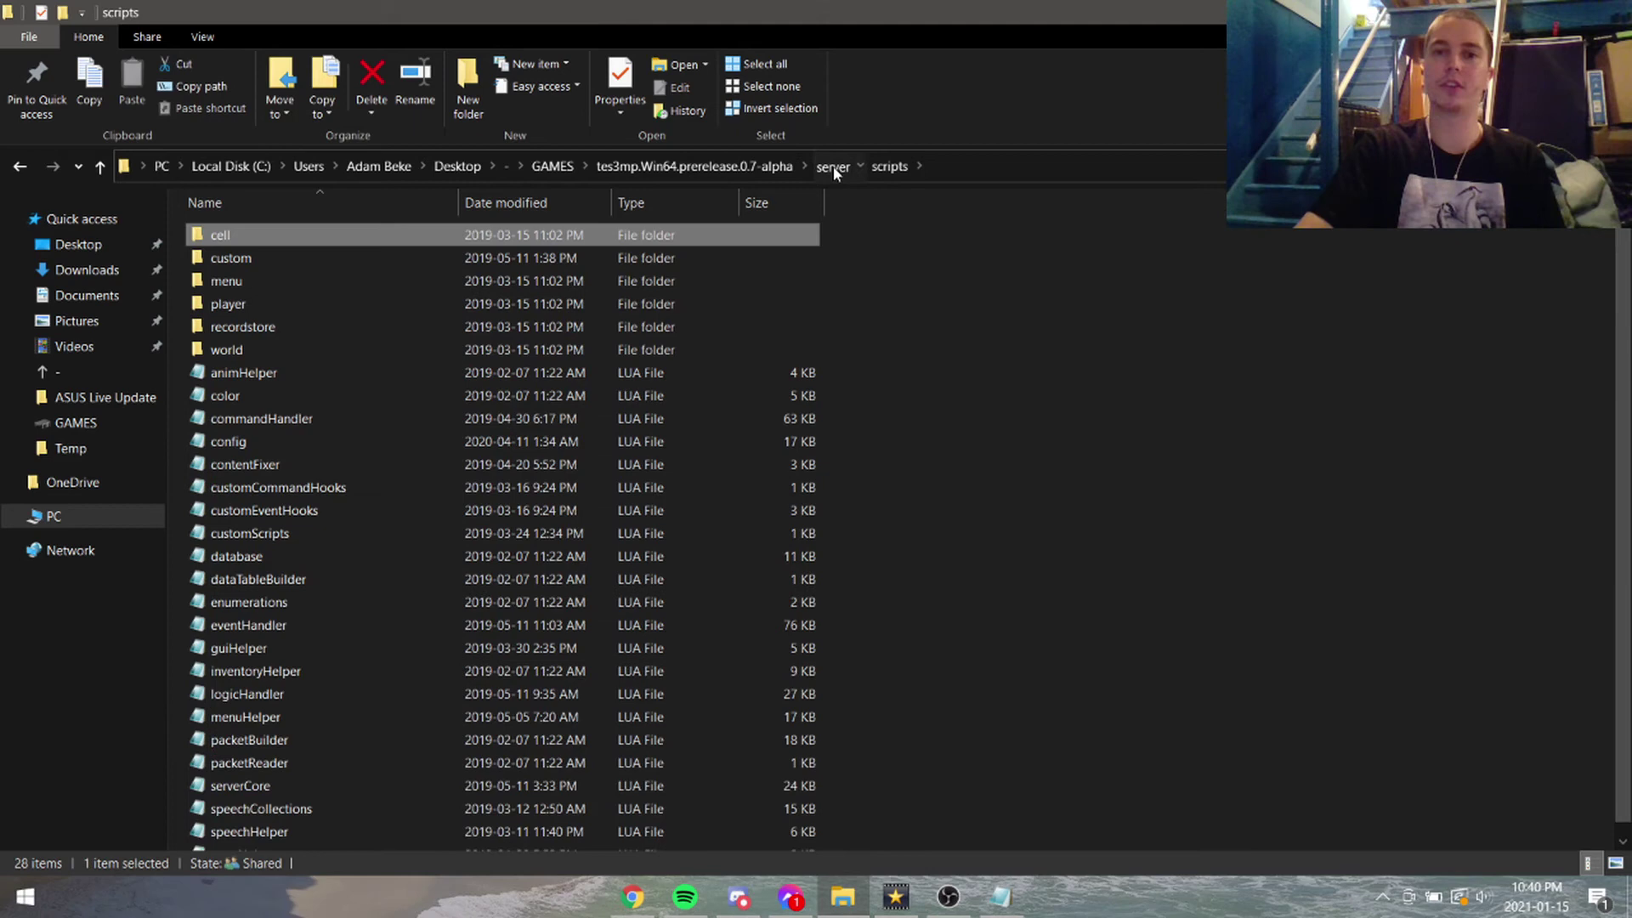
{"action": "left_click", "coordinate": [832, 169]}
{"action": "left_click", "coordinate": [768, 170]}
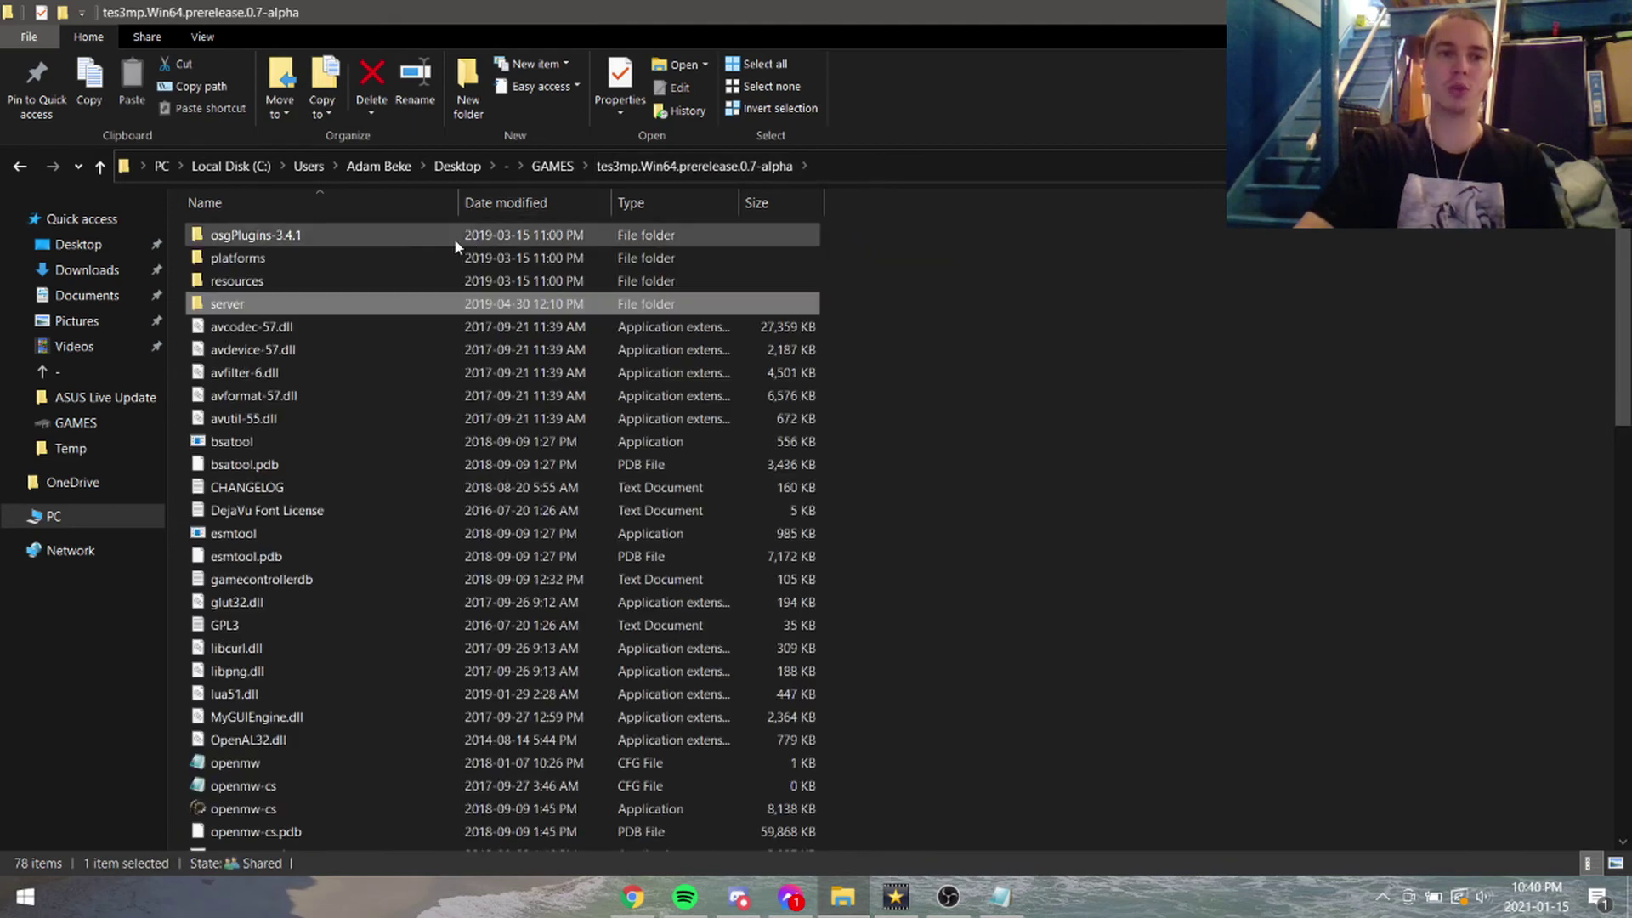
{"action": "double_click", "coordinate": [327, 302]}
Open data\cell and select, then deselect, the saved cell files
{"action": "double_click", "coordinate": [319, 236]}
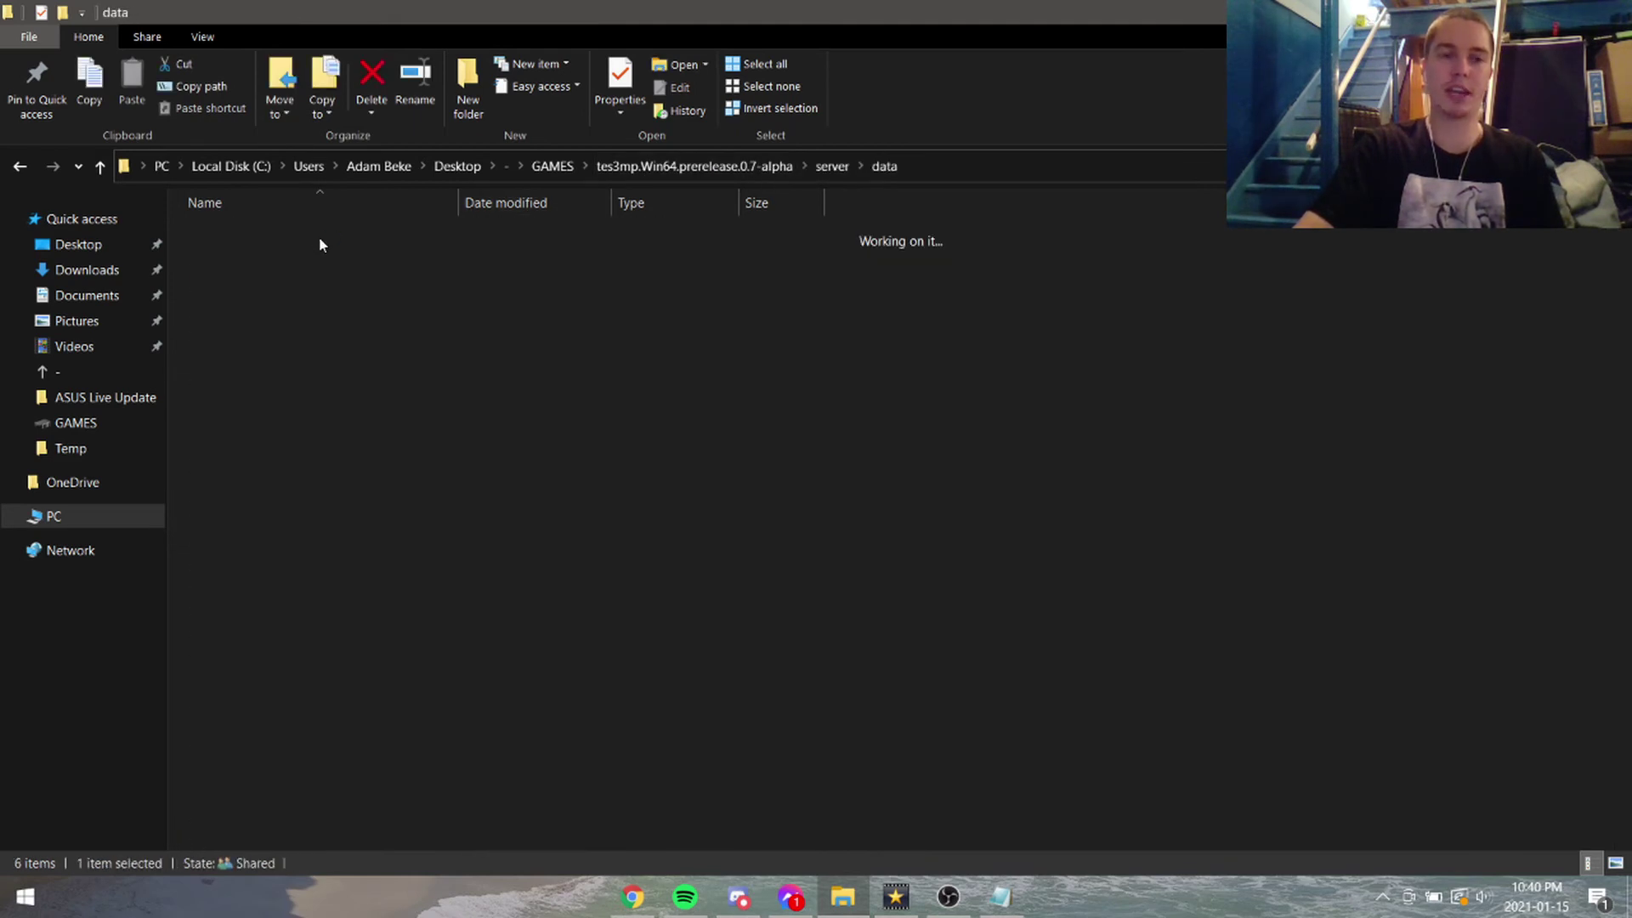
{"action": "double_click", "coordinate": [293, 243]}
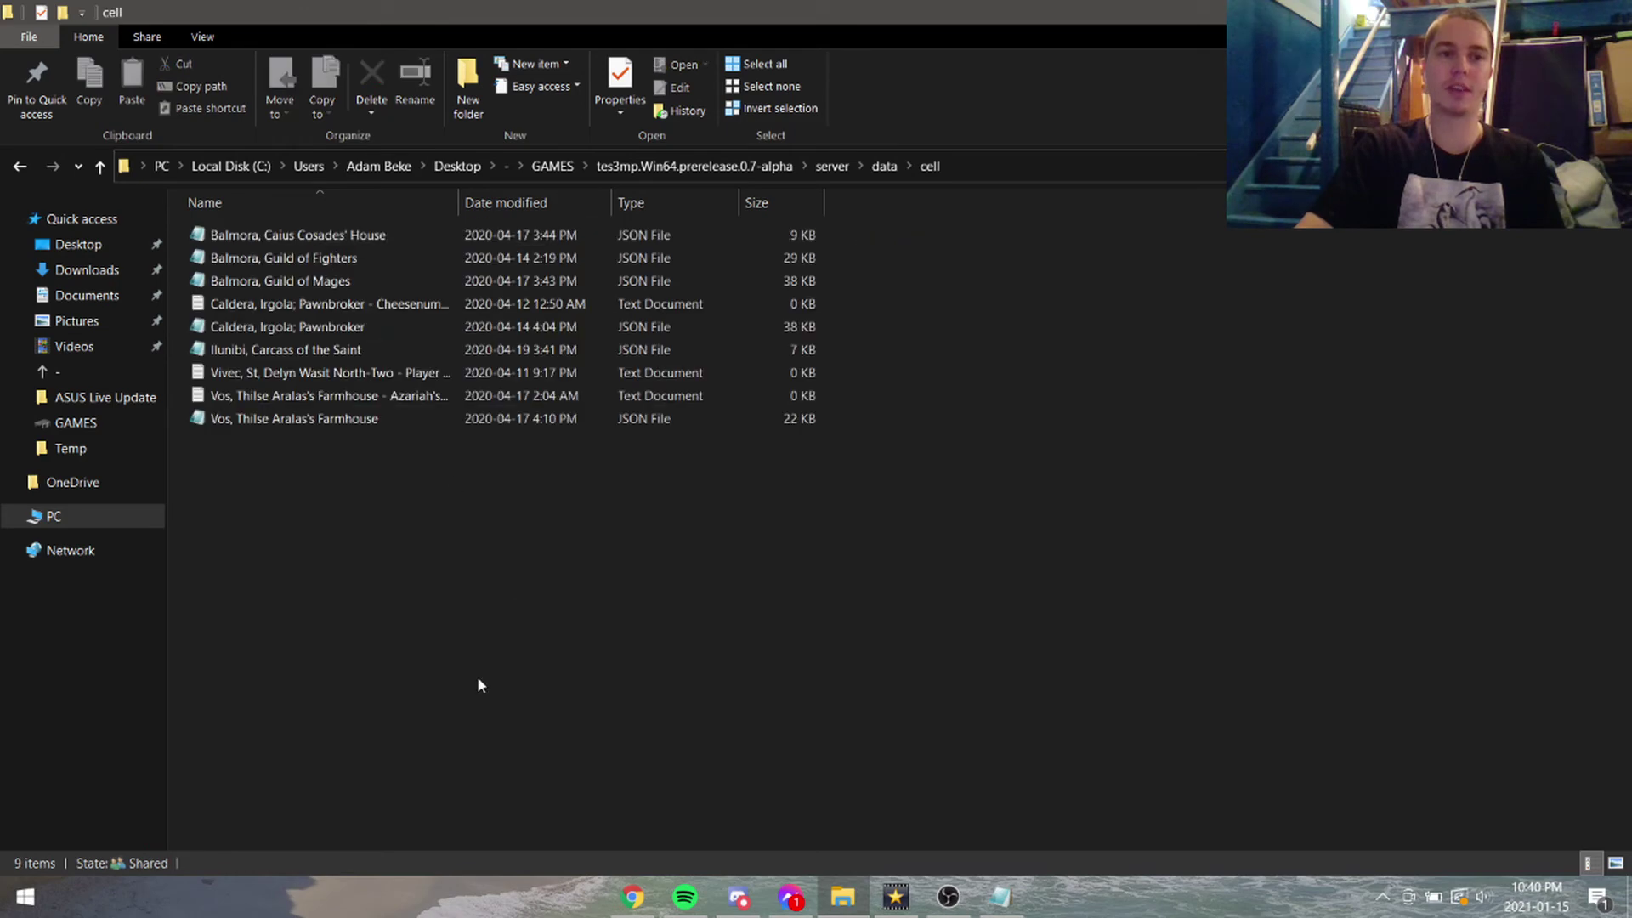
{"action": "left_click_drag", "start_coordinate": [401, 620], "coordinate": [323, 256]}
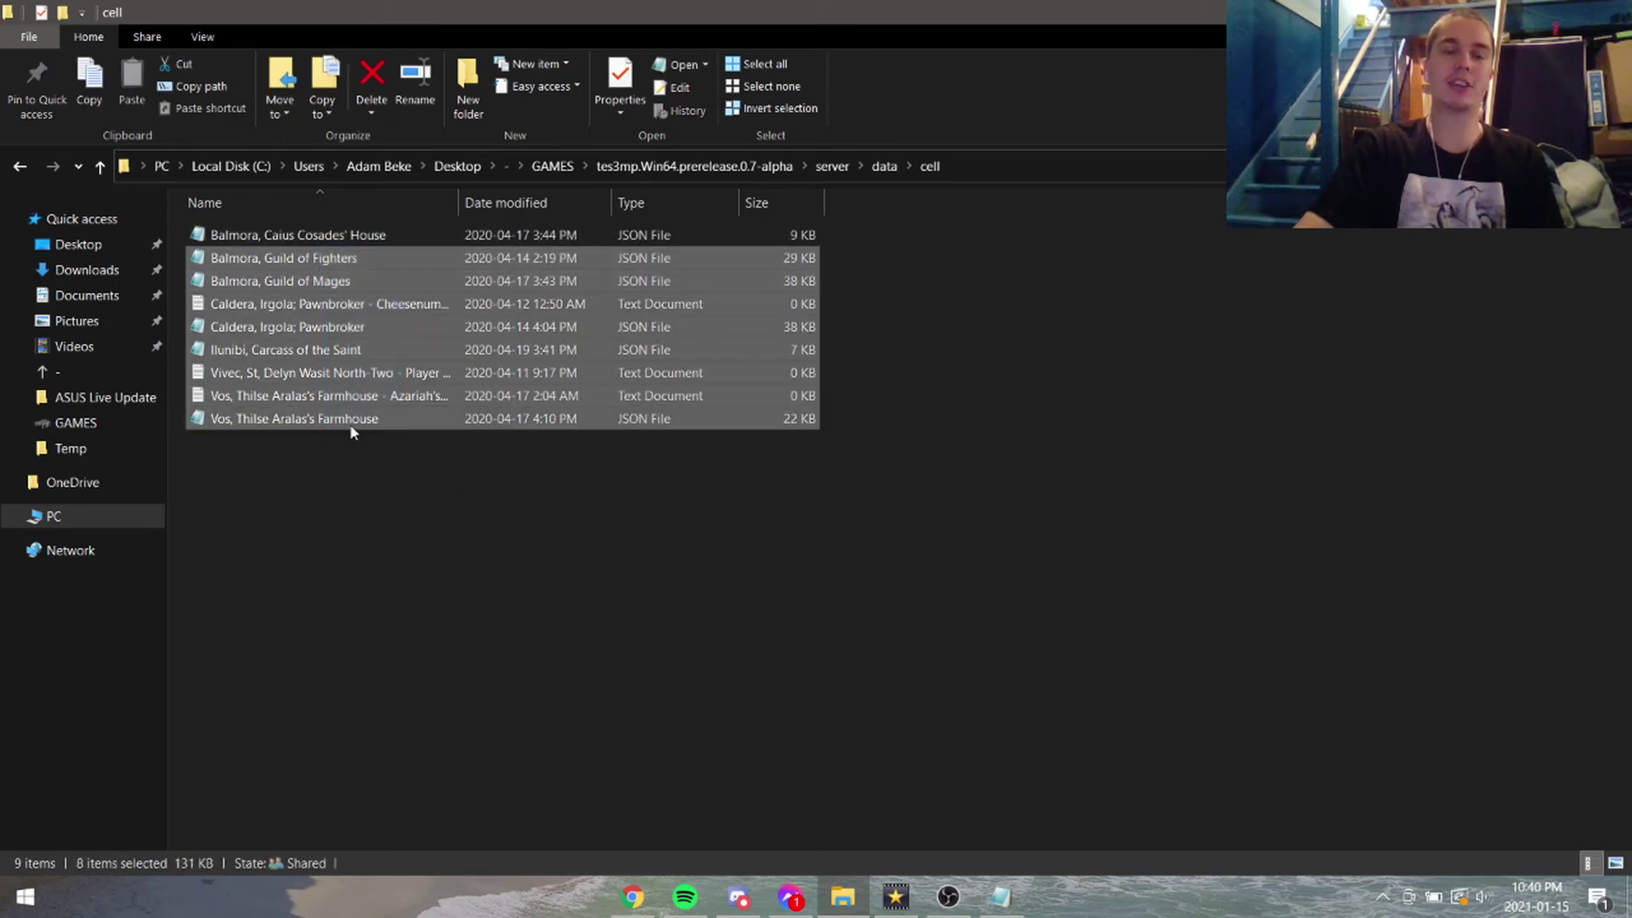
{"action": "left_click", "coordinate": [500, 502]}
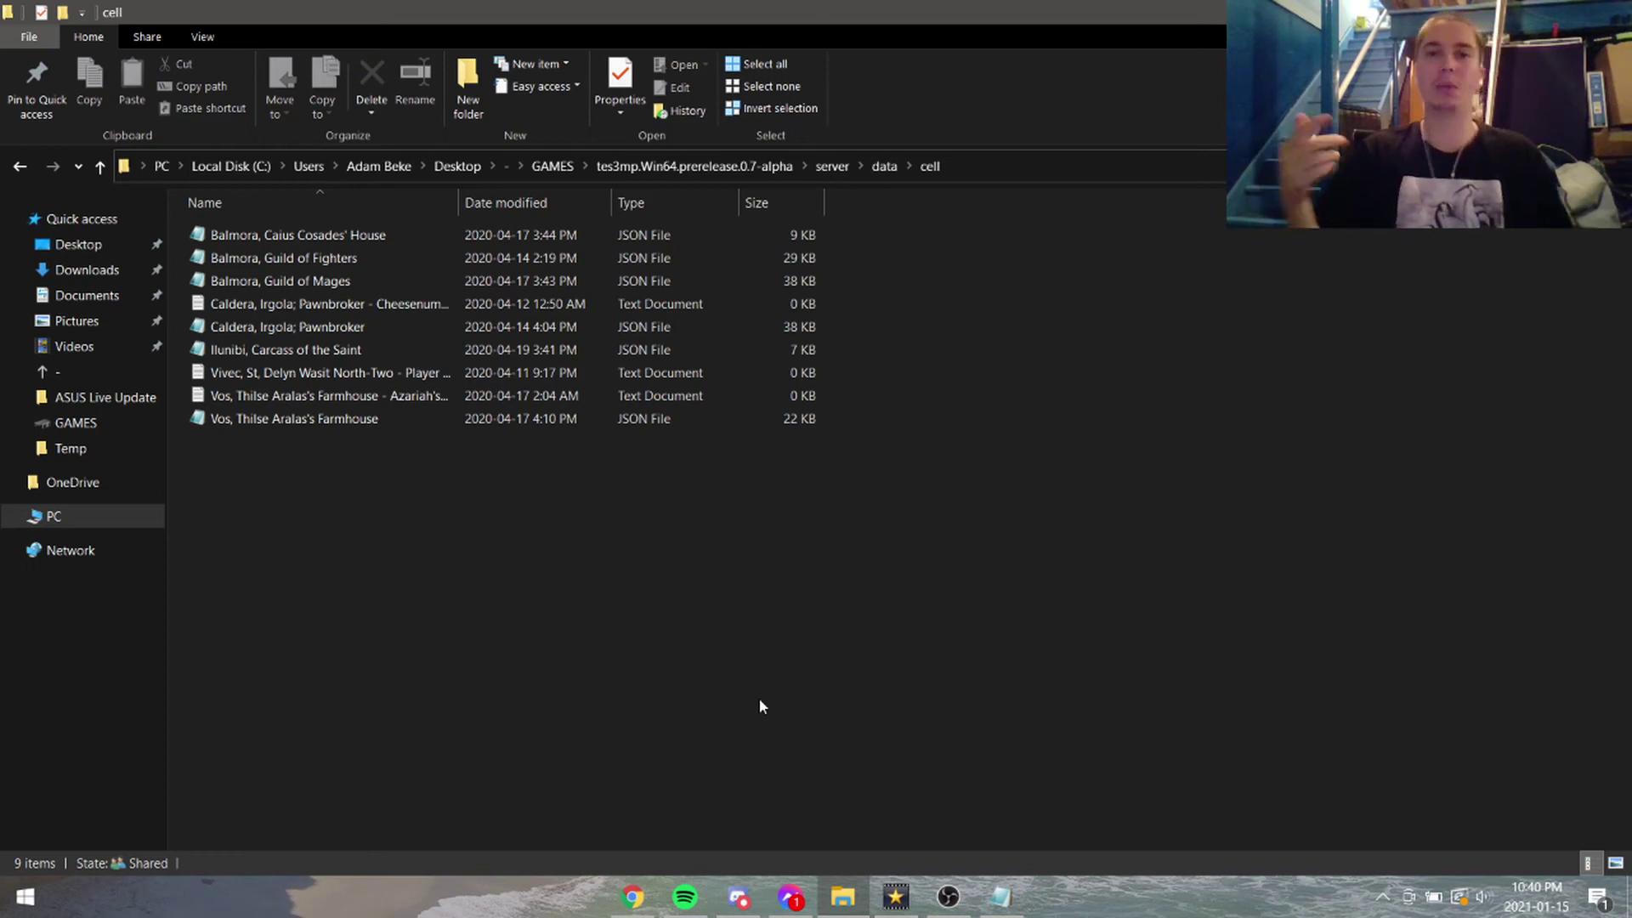
Look inside the data\world folder, then go back and open data\cell
{"action": "left_click", "coordinate": [884, 165]}
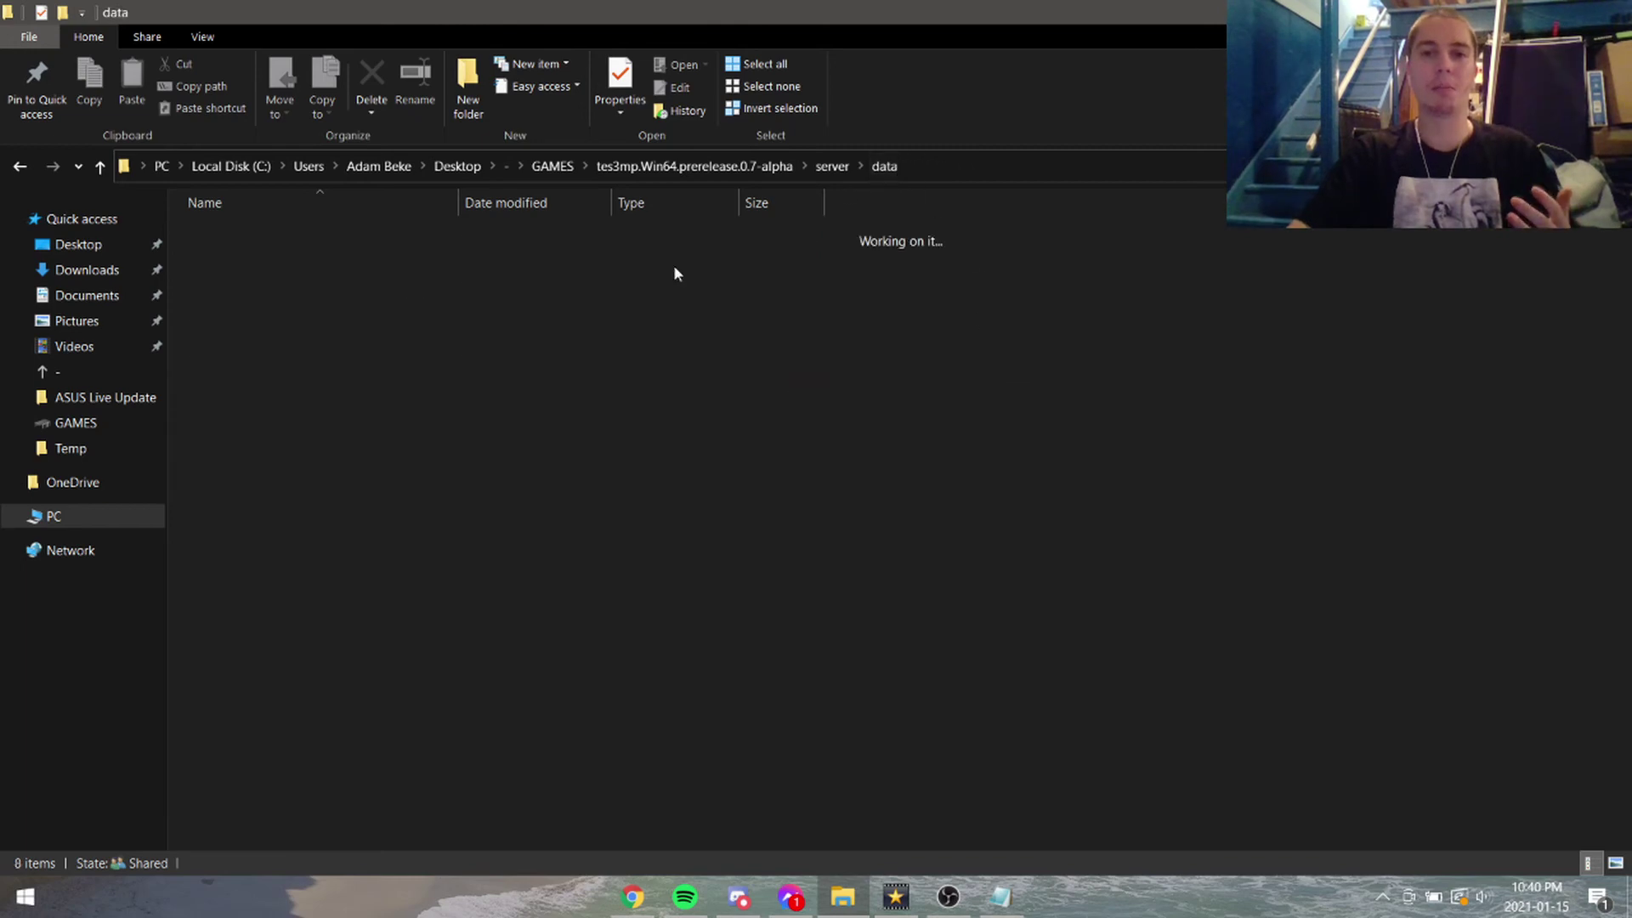
{"action": "double_click", "coordinate": [275, 347]}
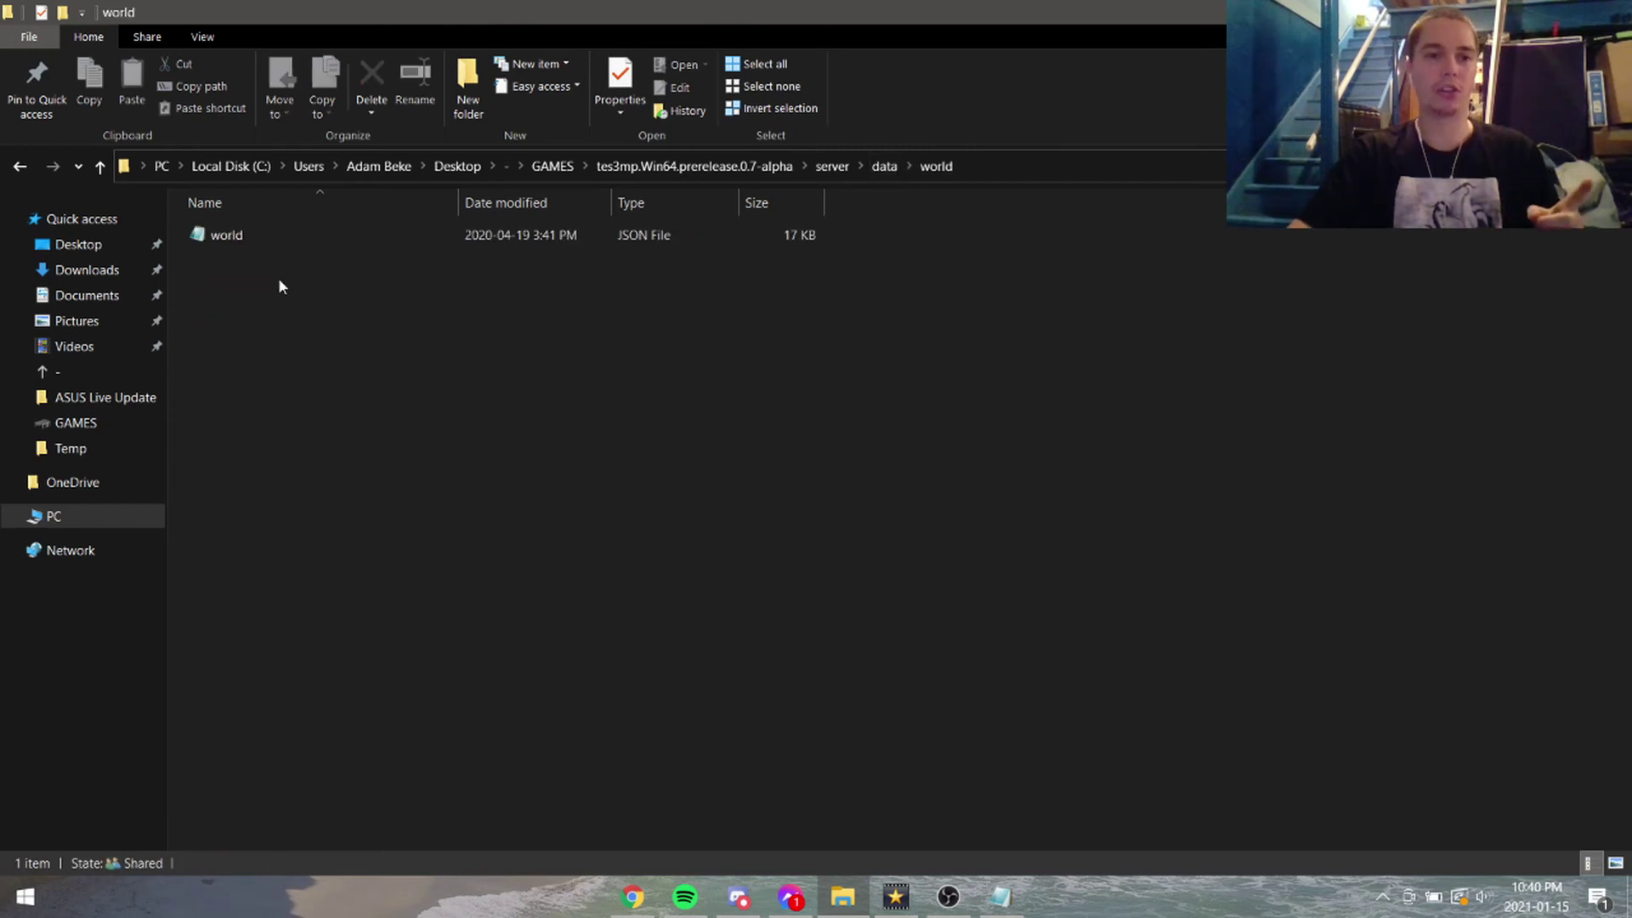
{"action": "left_click", "coordinate": [884, 178]}
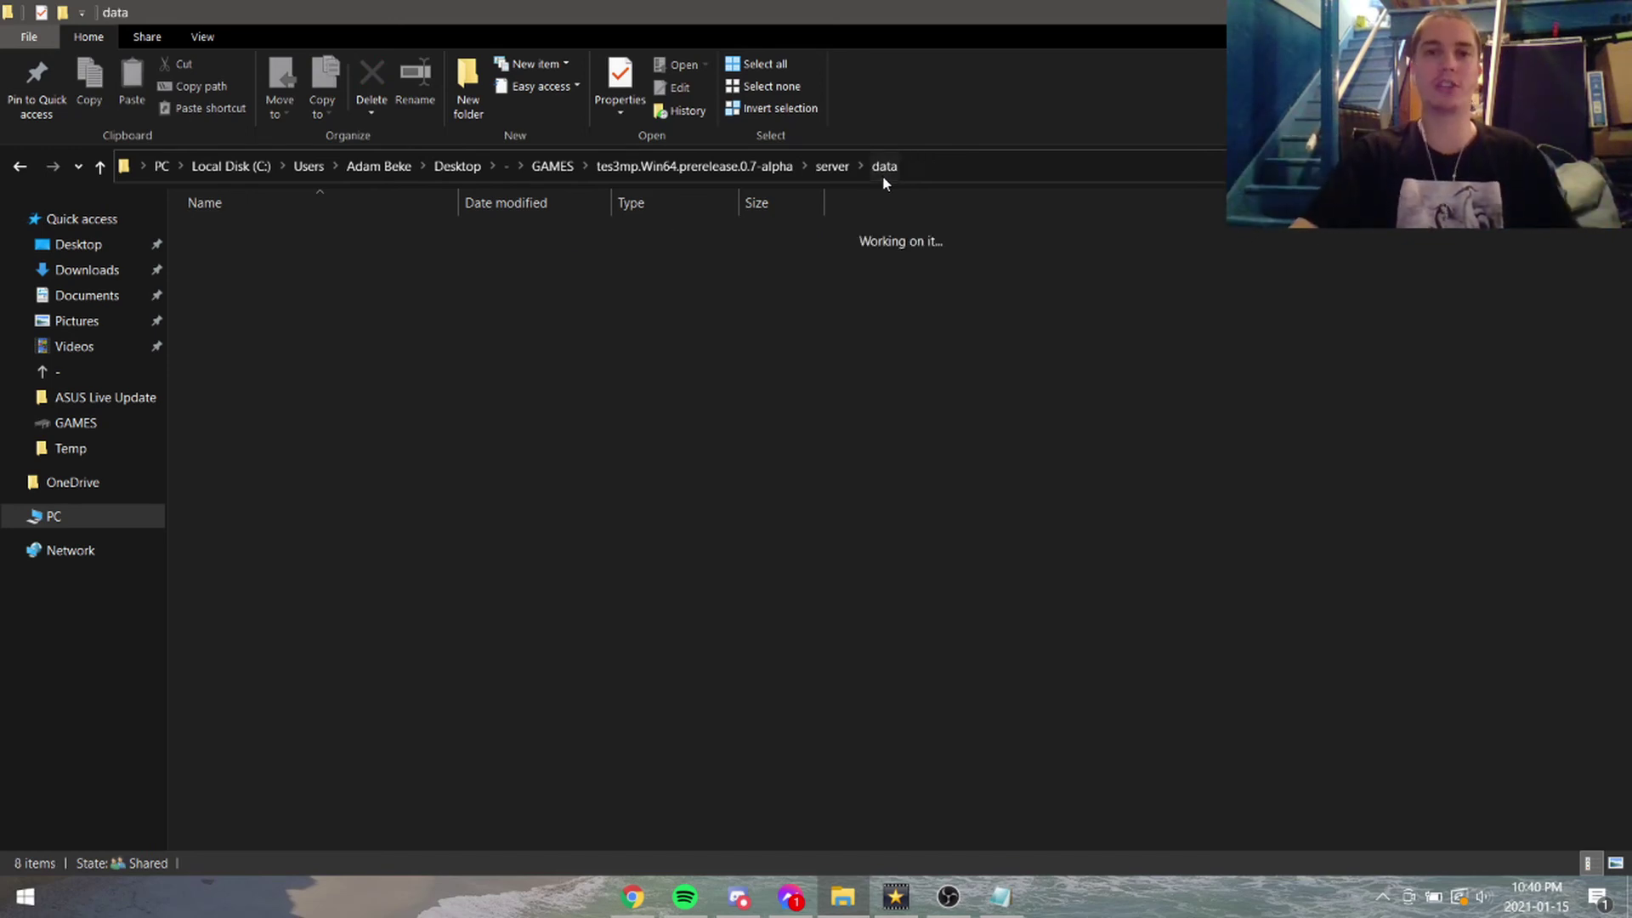
{"action": "double_click", "coordinate": [299, 243]}
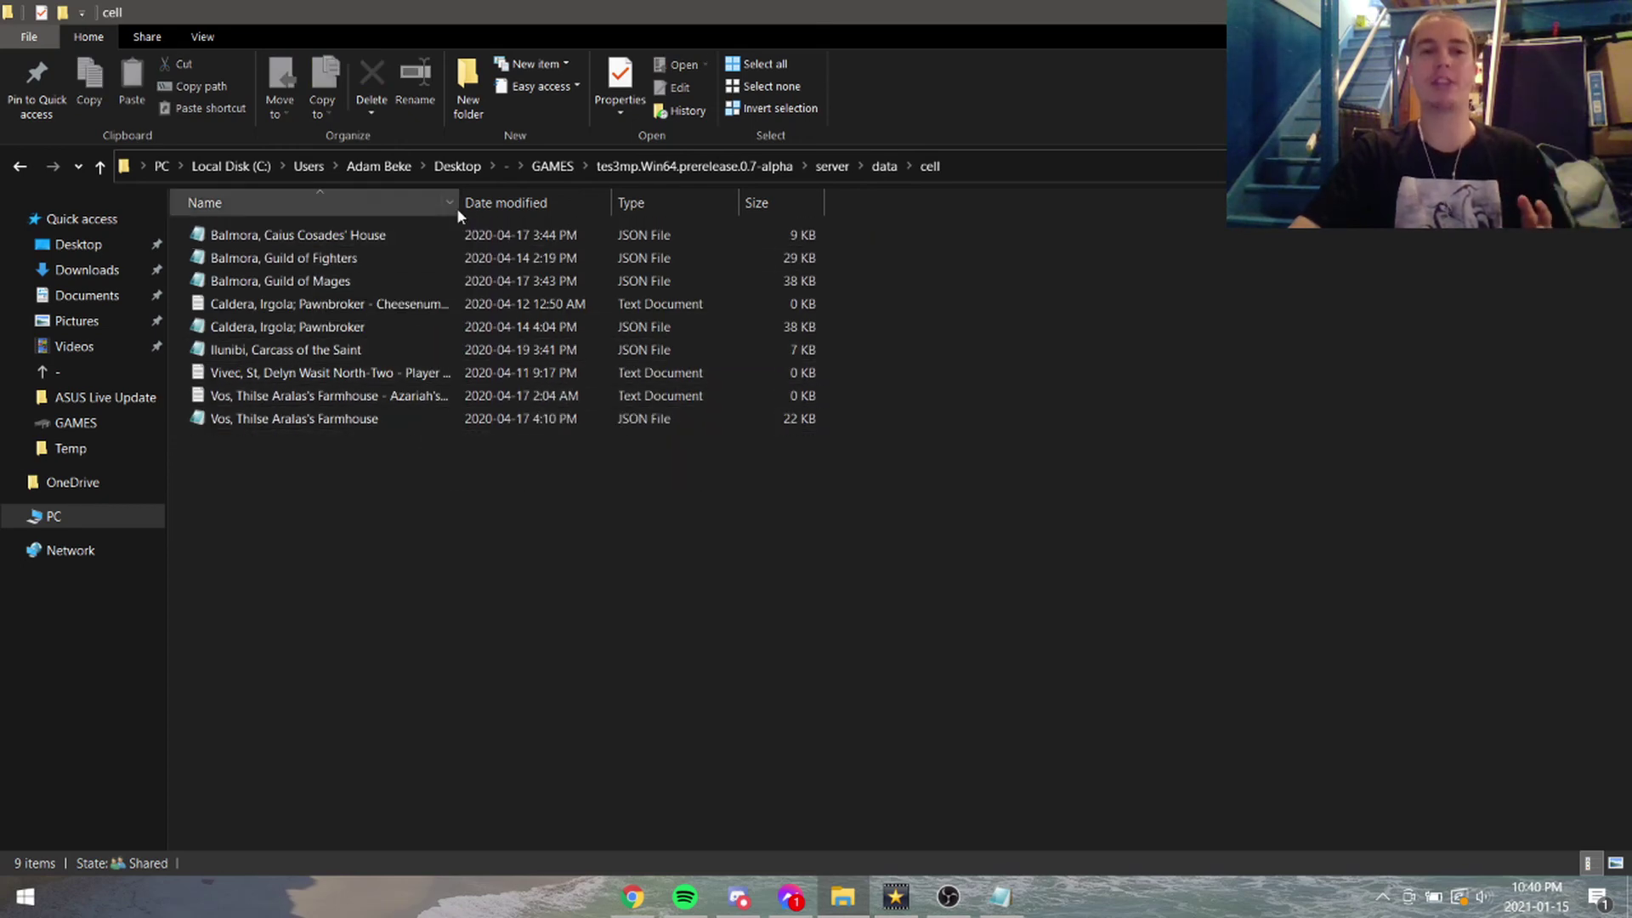
Widen the Name column and inspect the Vivec, Vos and Caldera Pawnbroker player-house cell files
{"action": "left_click_drag", "start_coordinate": [465, 206], "coordinate": [648, 207]}
{"action": "key", "text": "v"}
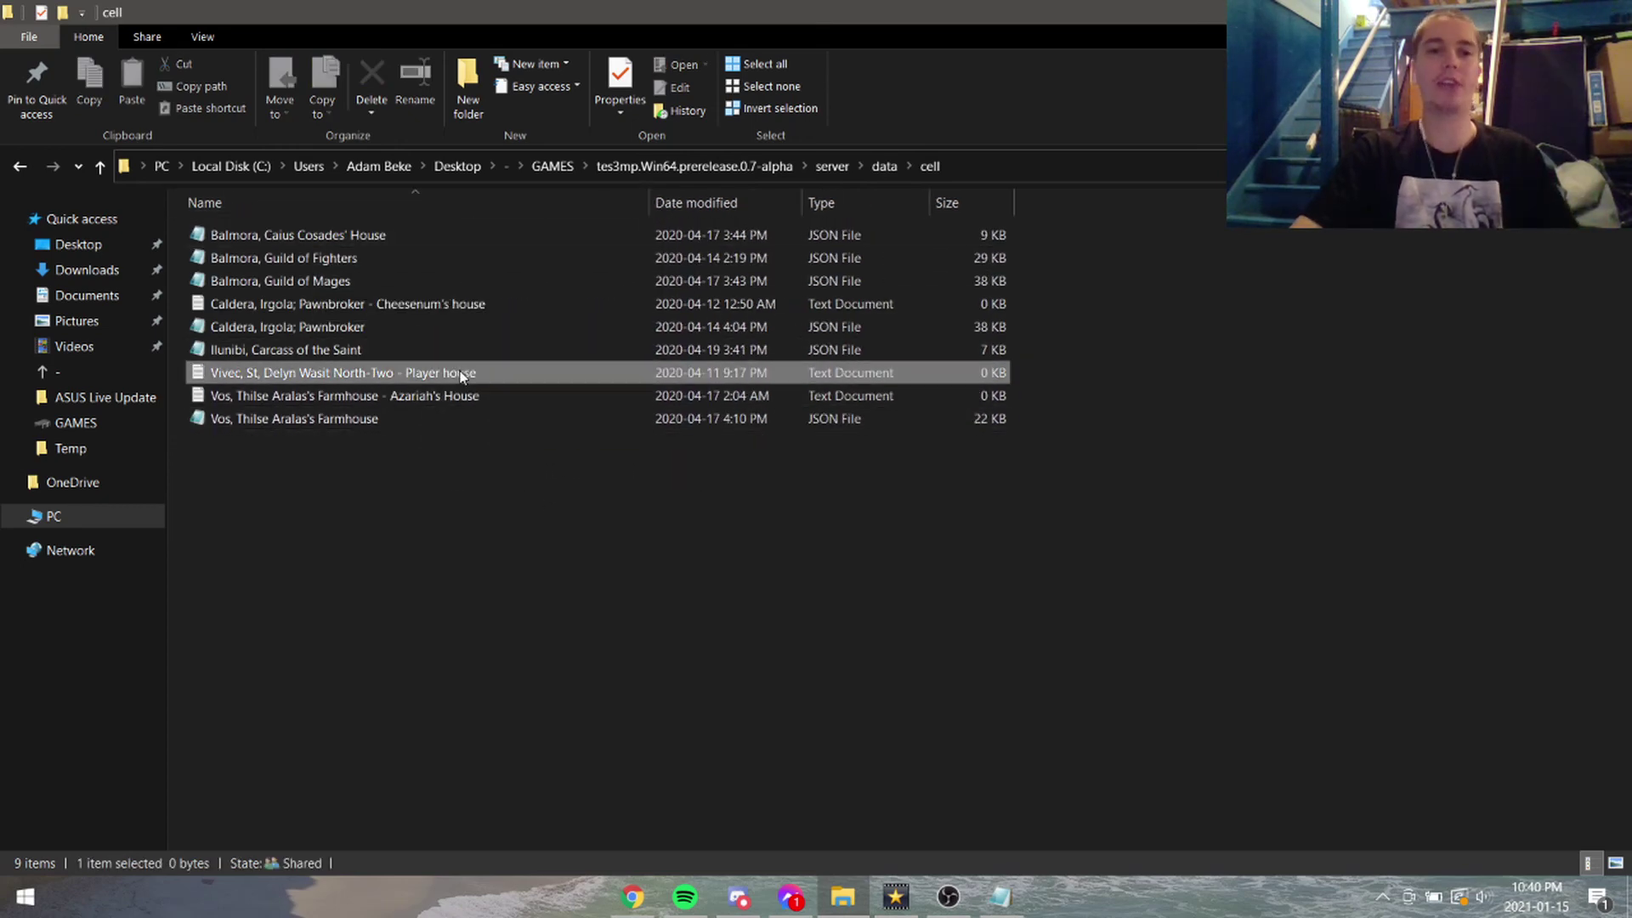
{"action": "left_click", "coordinate": [445, 395]}
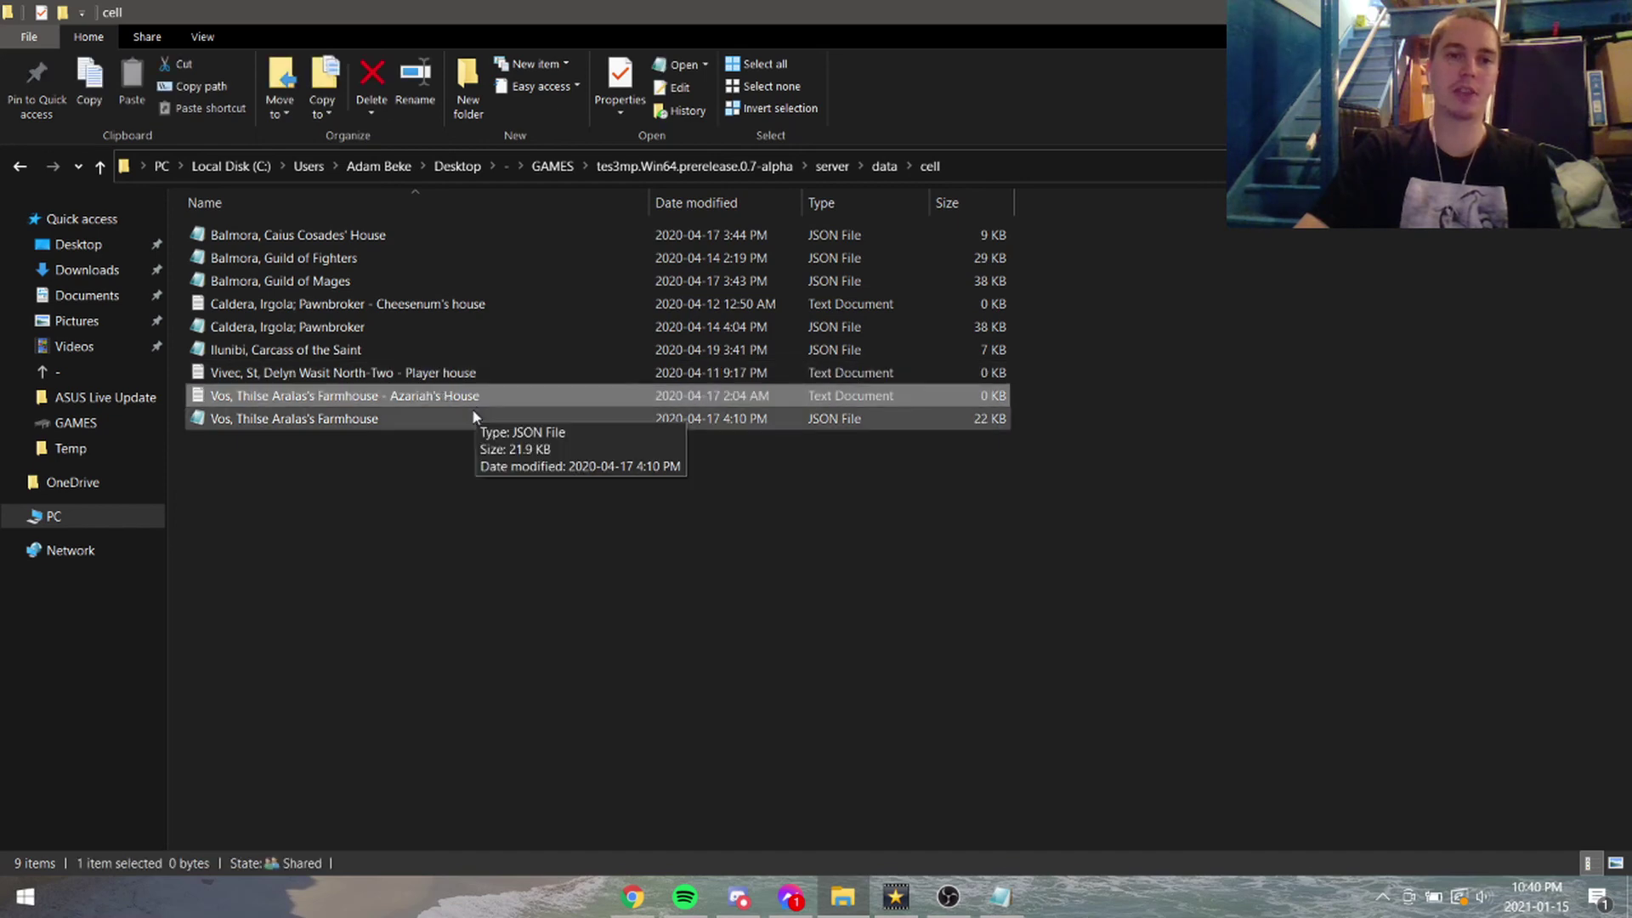
{"action": "left_click", "coordinate": [425, 305]}
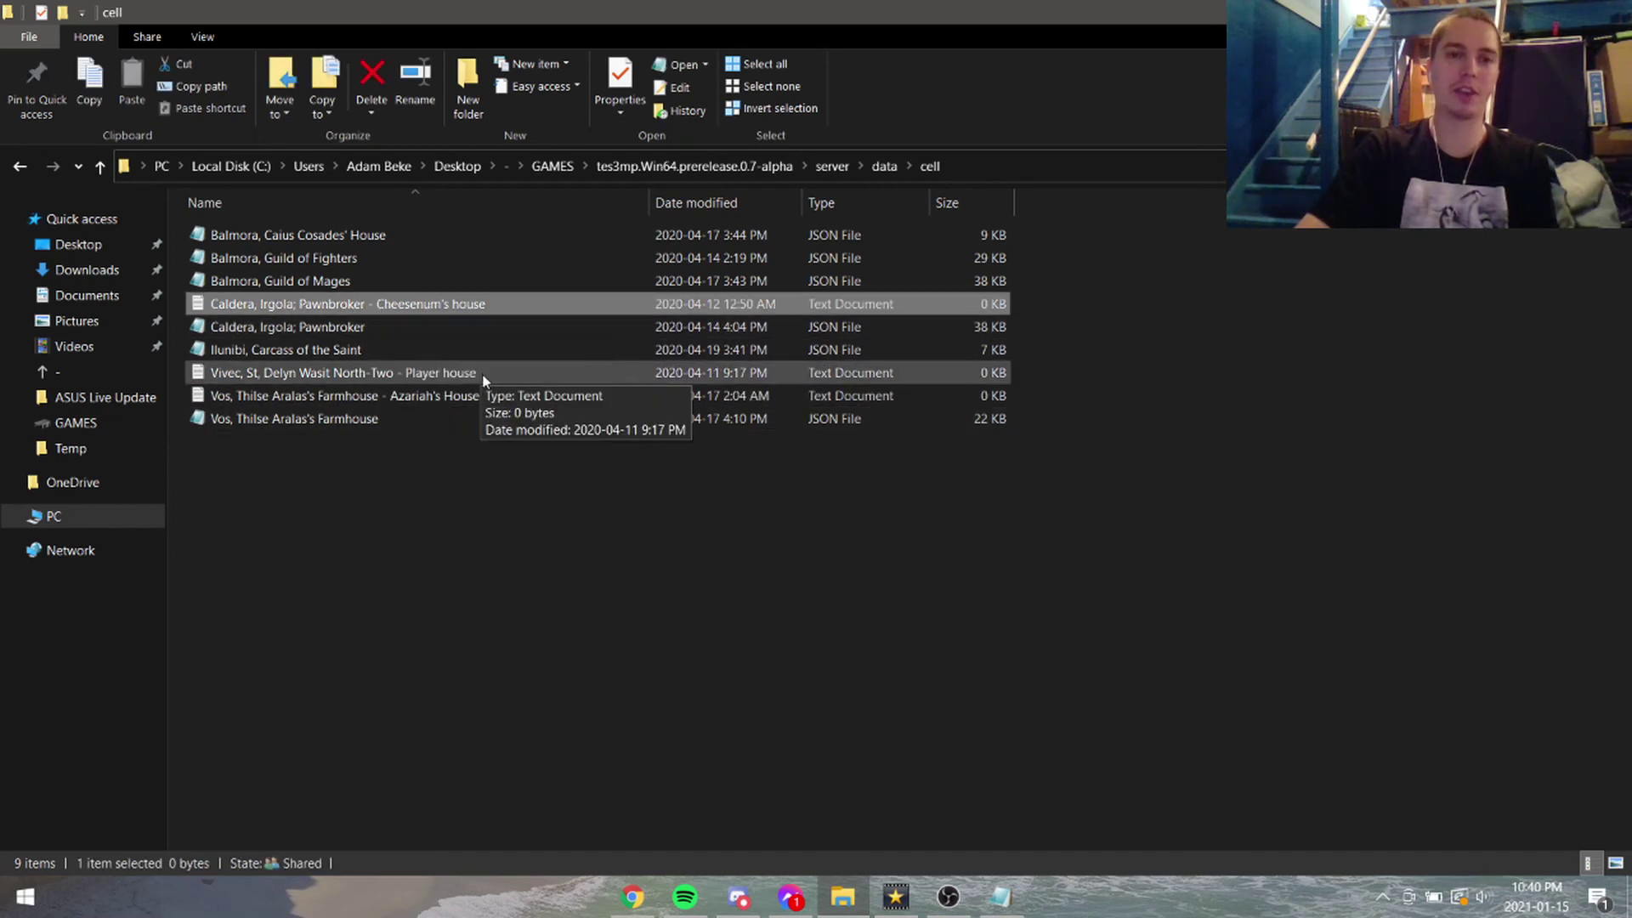
{"action": "left_click", "coordinate": [432, 325]}
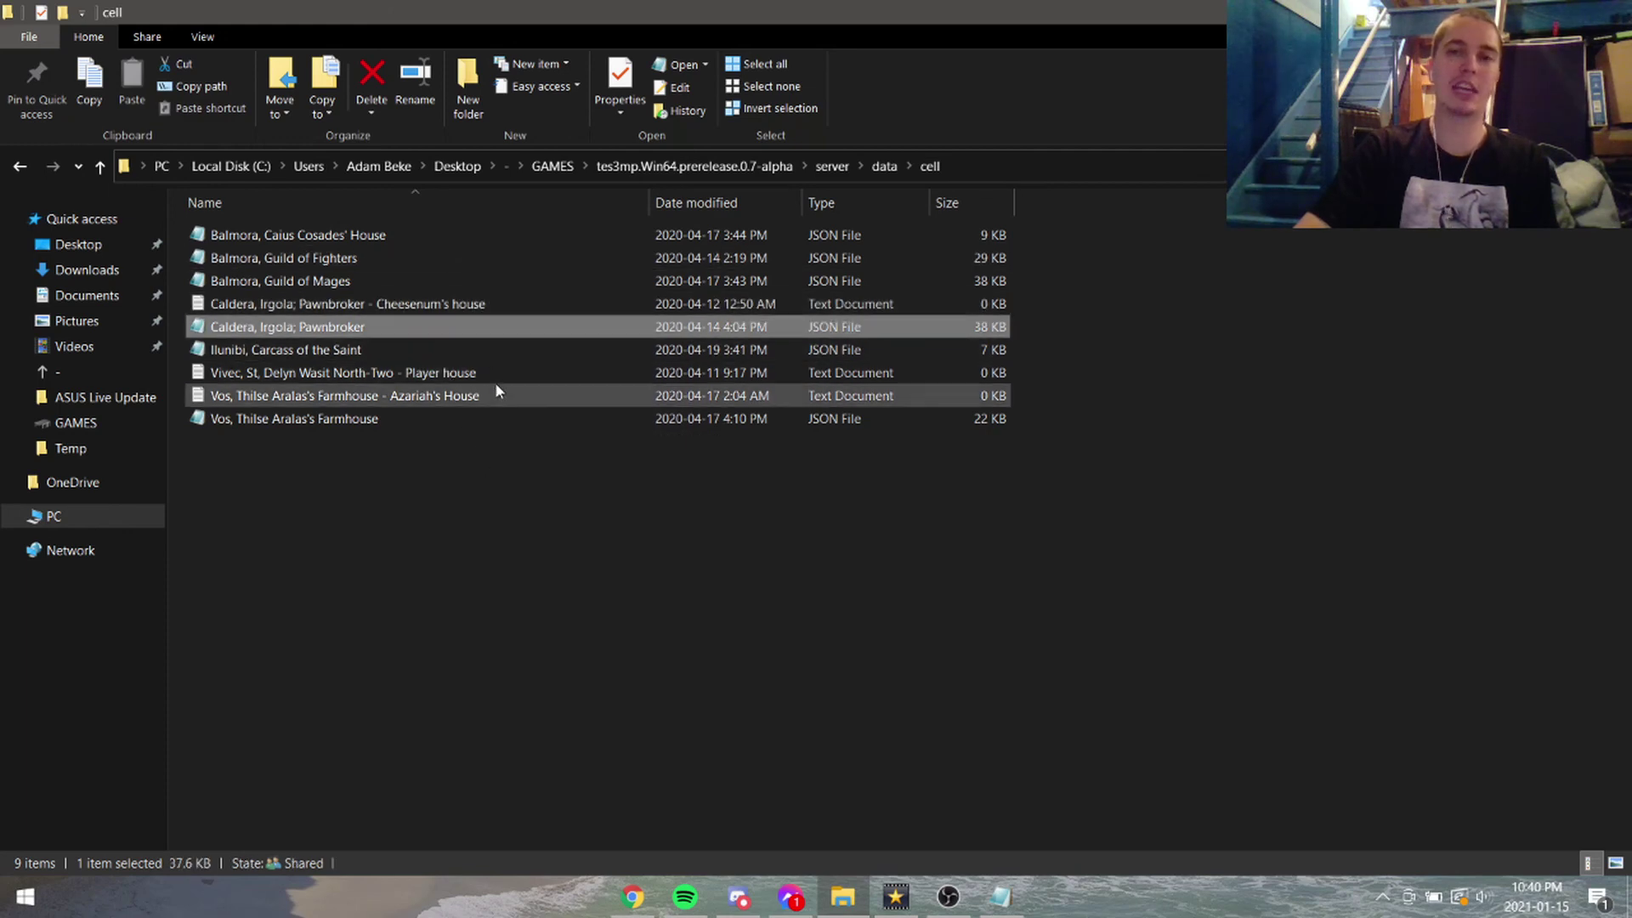
{"action": "left_click", "coordinate": [532, 516]}
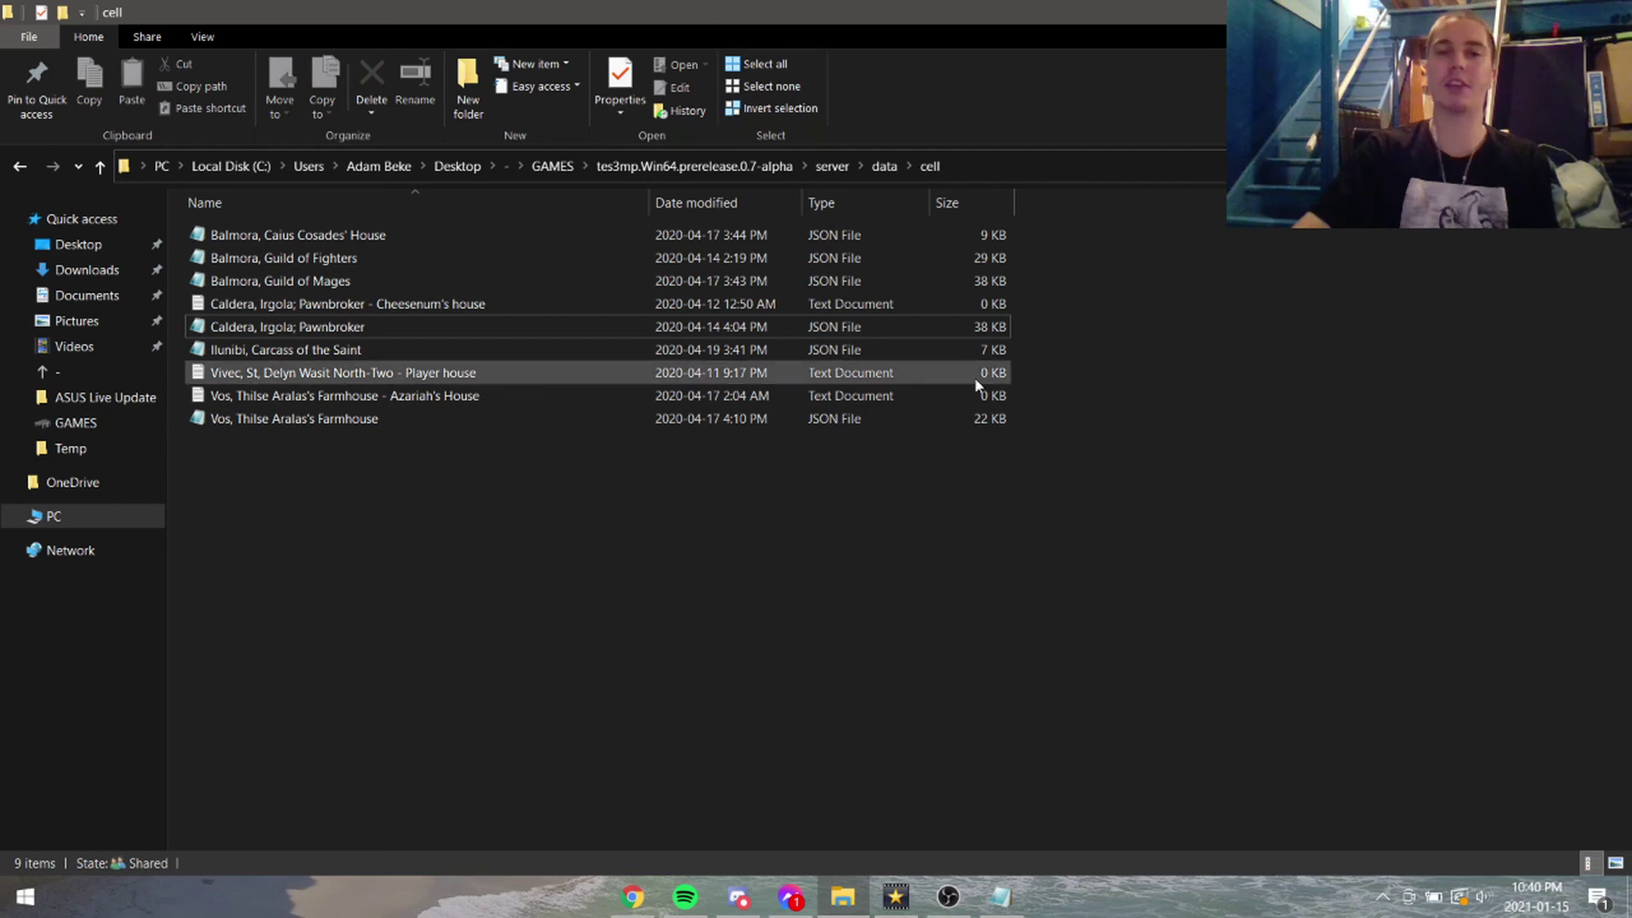
Go up from data\cell to the tes3mp server folder using the address bar
{"action": "left_click", "coordinate": [831, 166]}
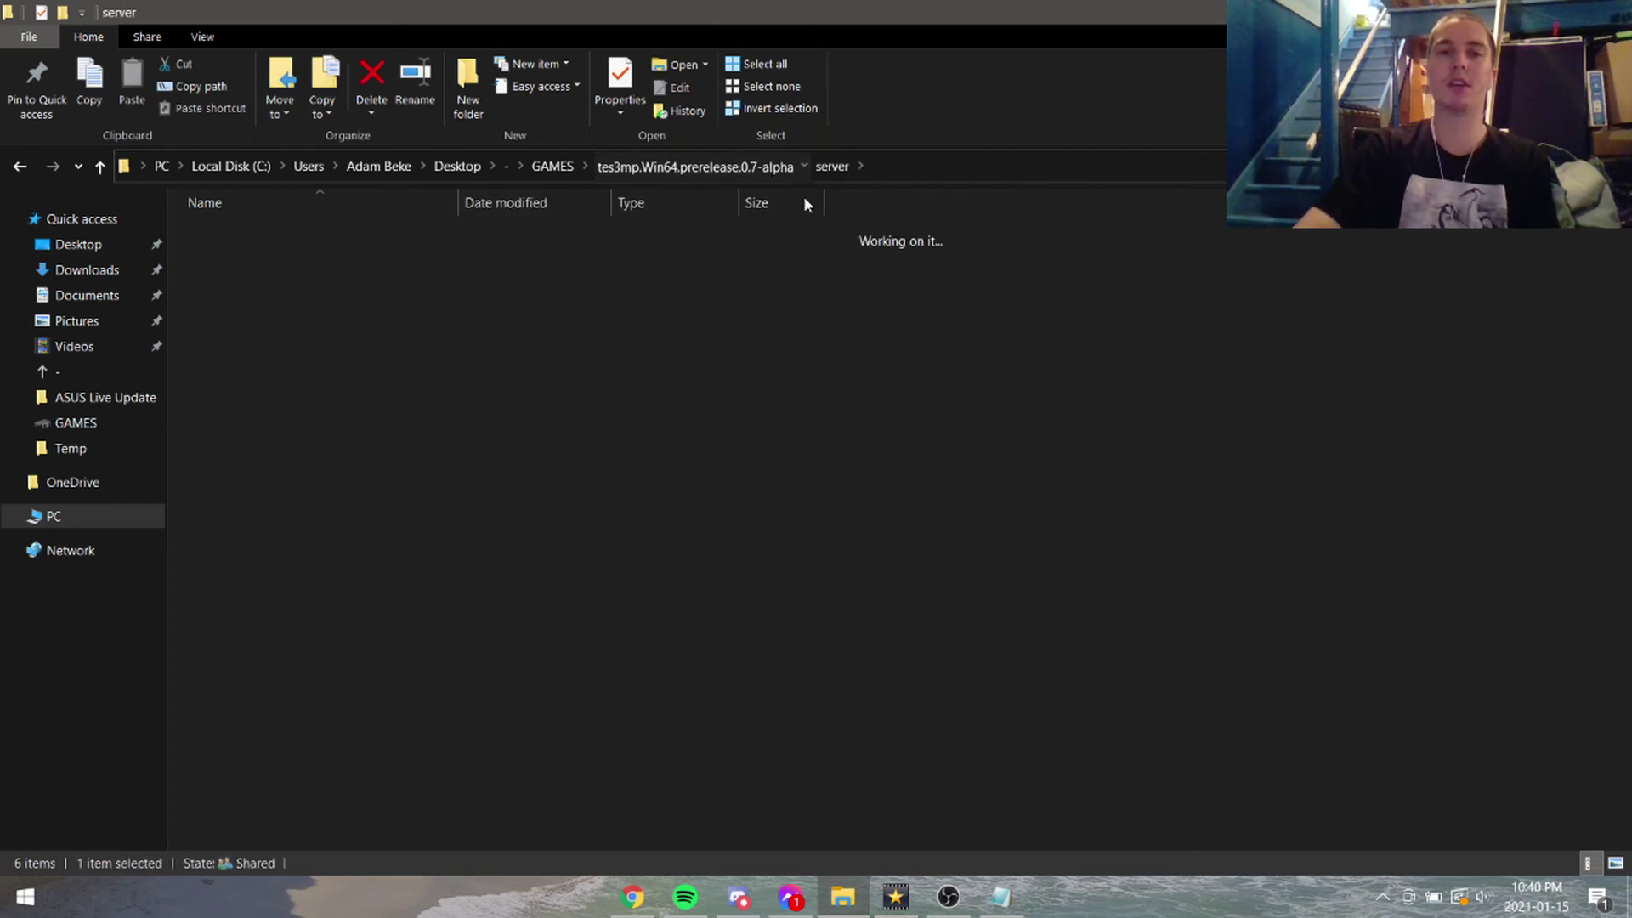